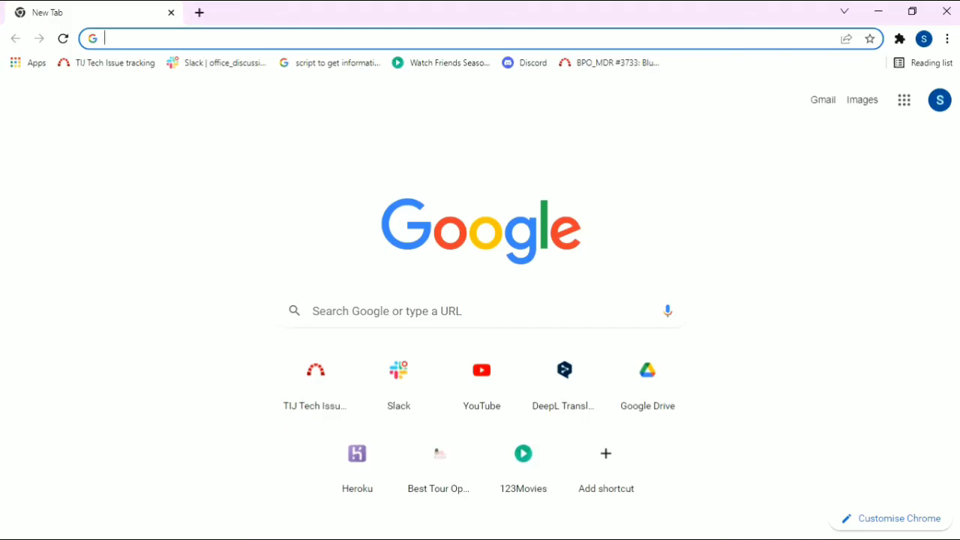
- Open Google Drive and create a new folder named 'Attendance' in My Drive
{"action": "left_click", "coordinate": [19, 69]}
{"action": "left_click", "coordinate": [809, 176]}
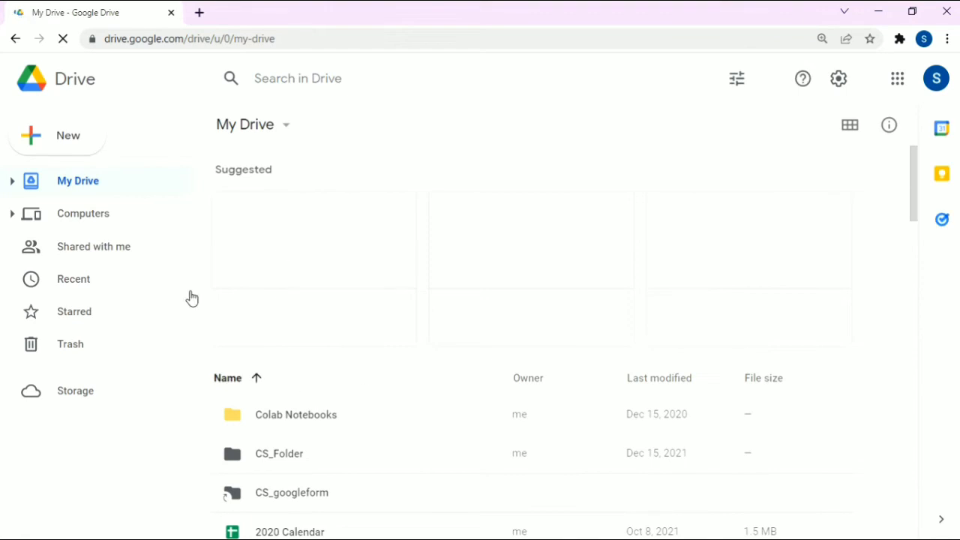
{"action": "left_click", "coordinate": [61, 141]}
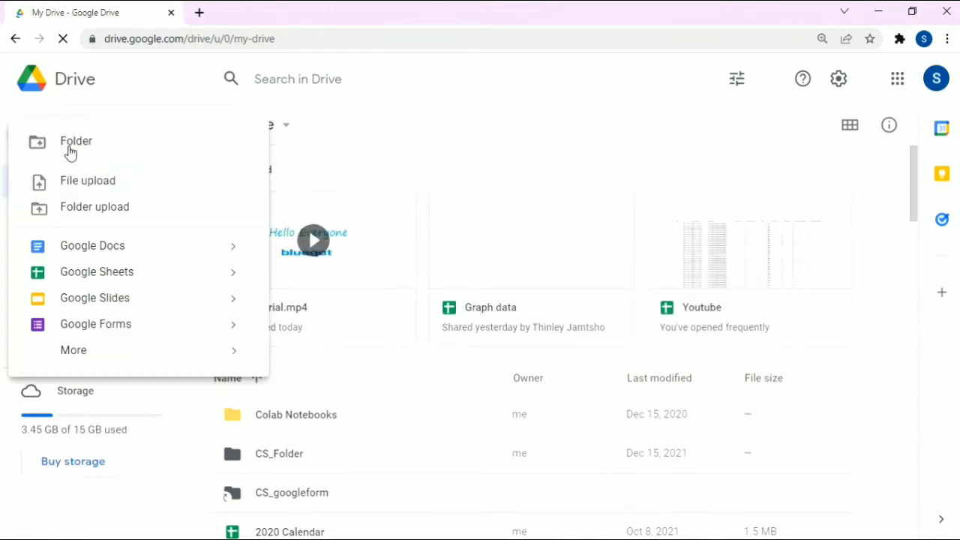
{"action": "left_click", "coordinate": [69, 150]}
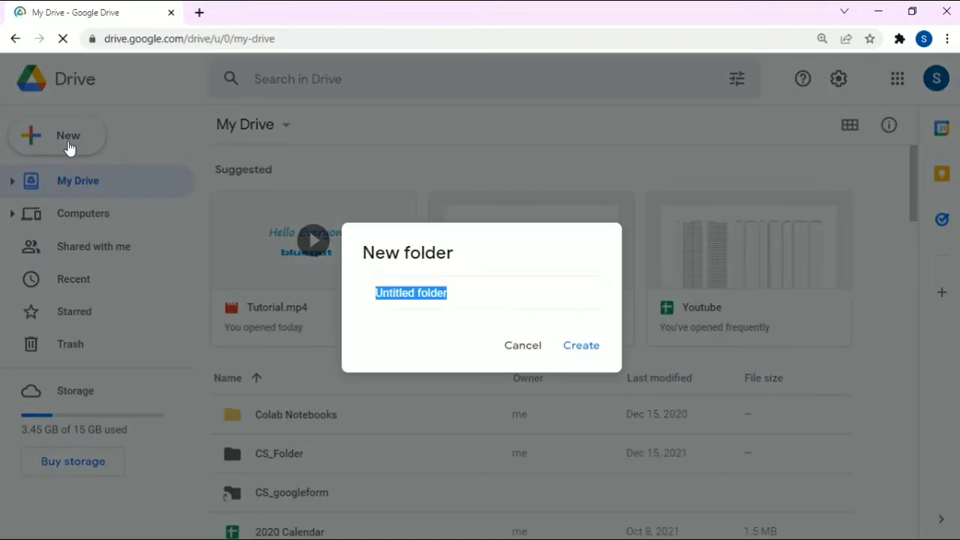
{"action": "key", "text": "BackSpace"}
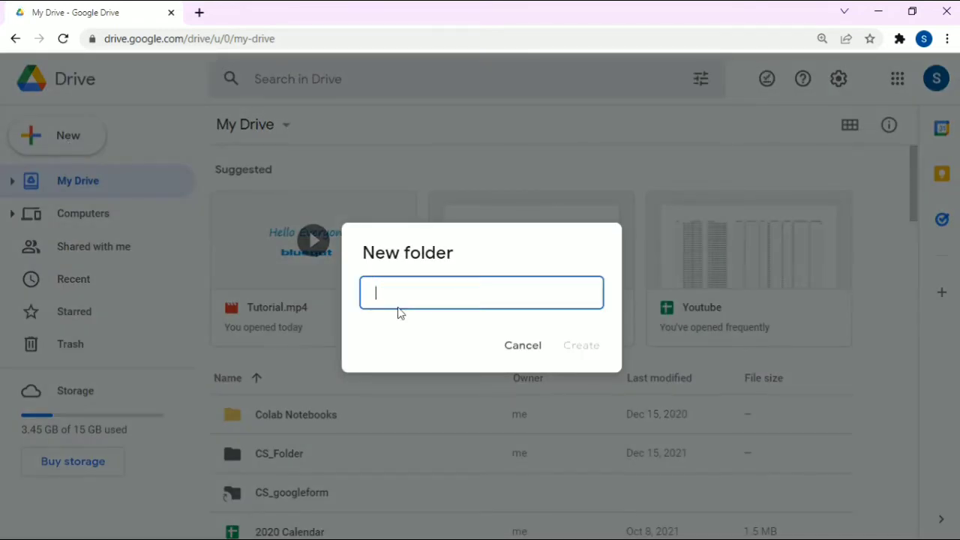
{"action": "type", "text": "Attendance"}
{"action": "key", "text": "Return"}
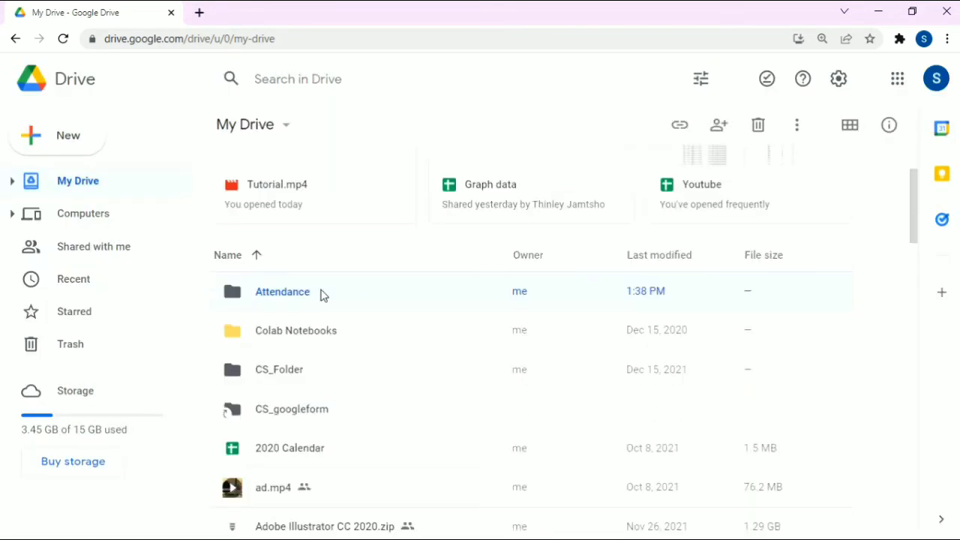
- Inside the Attendance folder, create a new blank Google Form
{"action": "double_click", "coordinate": [280, 296]}
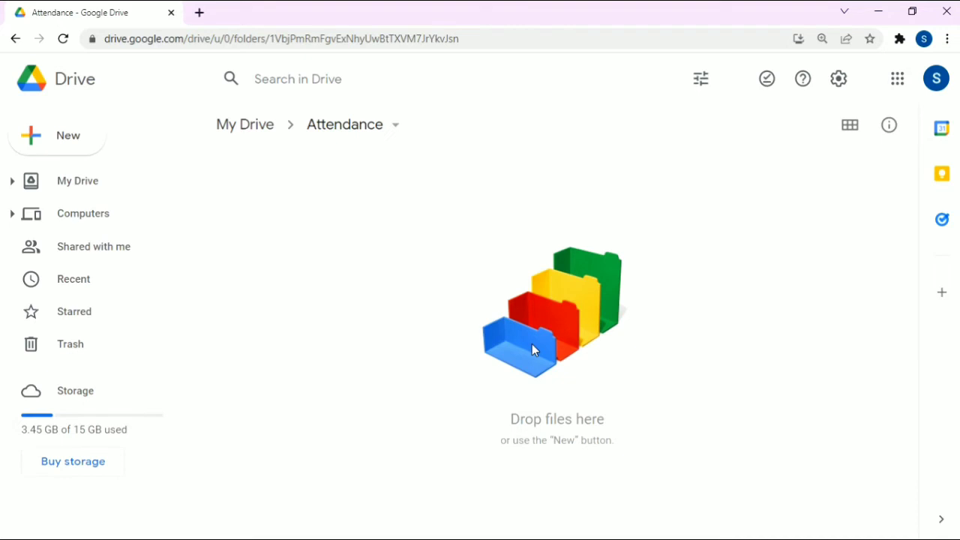
{"action": "left_click", "coordinate": [58, 150]}
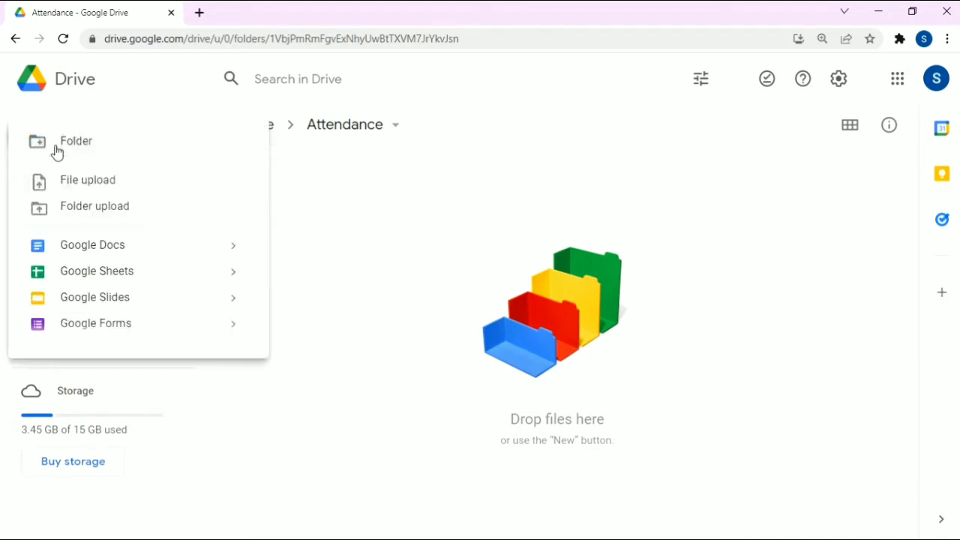
{"action": "left_click", "coordinate": [87, 325]}
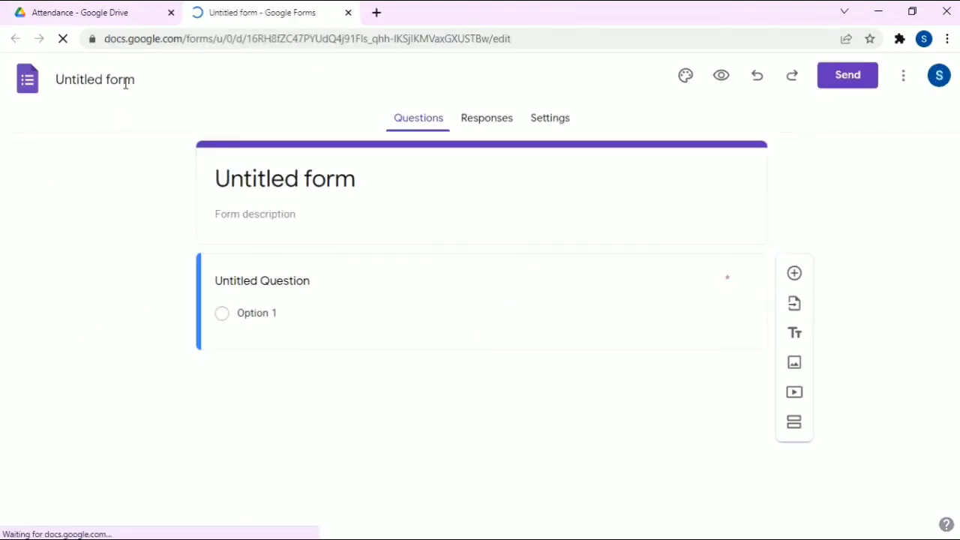
- Title the form 'Attendance' and rename the first question from 'Untitled Question' to 'Name'
{"action": "left_click", "coordinate": [125, 83]}
{"action": "type", "text": "U."}
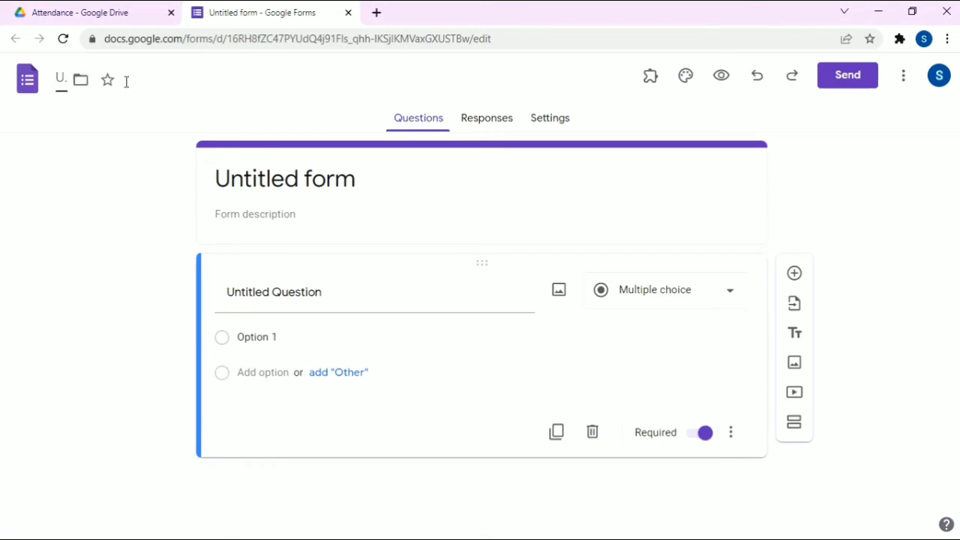
{"action": "type", "text": "Atten"}
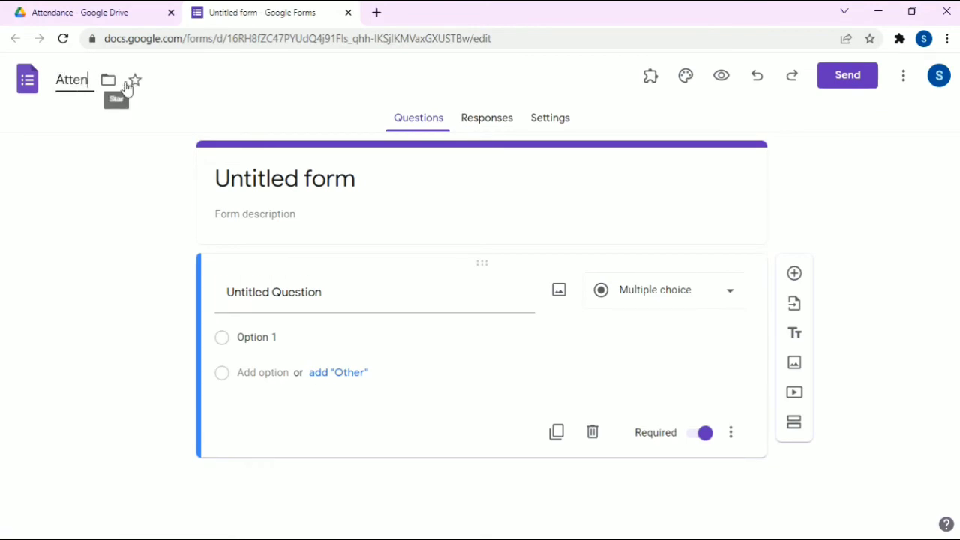
{"action": "type", "text": "dance"}
{"action": "left_click", "coordinate": [305, 299]}
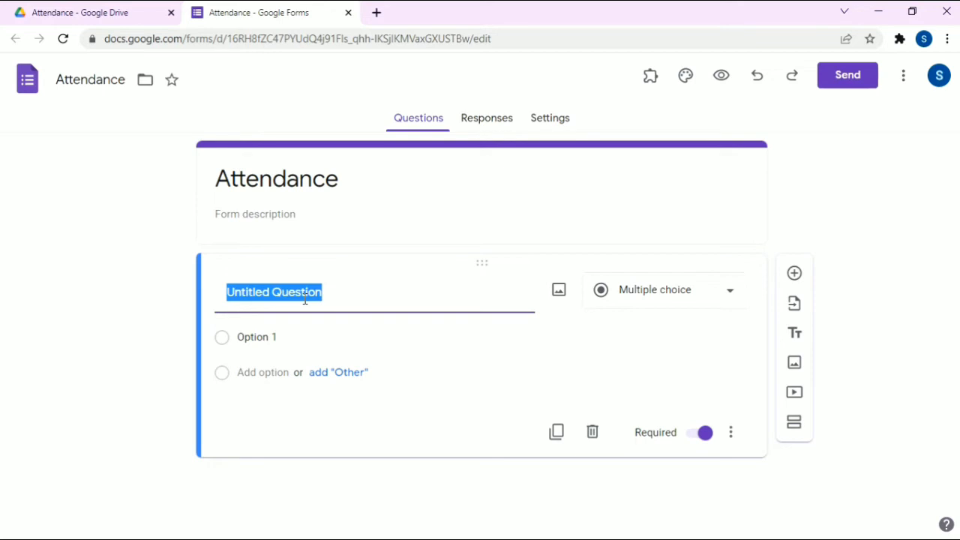
{"action": "key", "text": "BackSpace"}
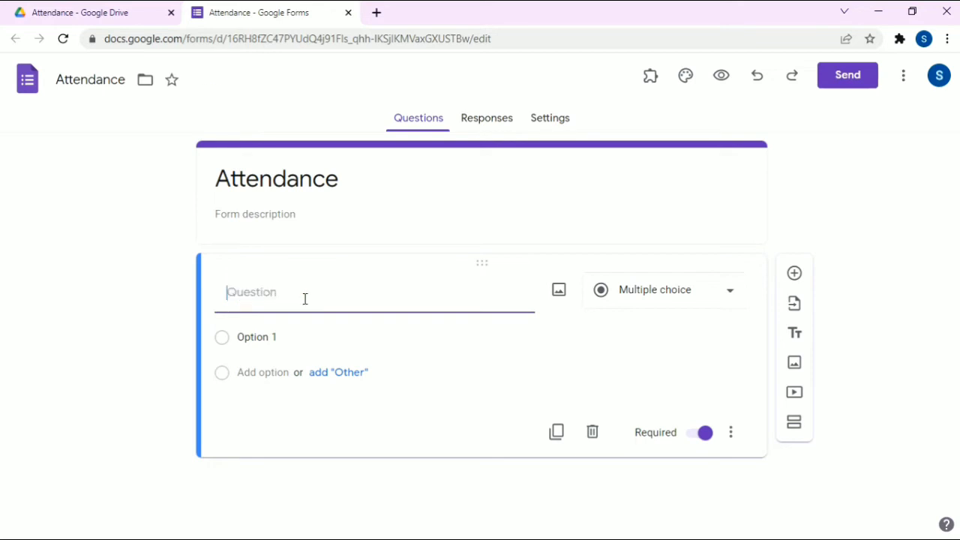
{"action": "type", "text": "NAme"}
{"action": "key", "text": "BackSpace"}
{"action": "key", "text": "BackSpace"}
{"action": "type", "text": "ame"}
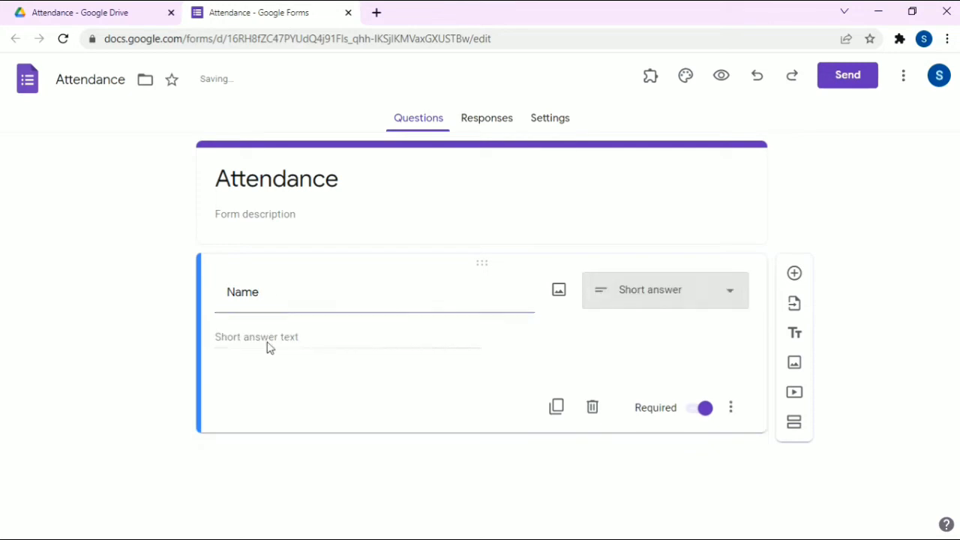
- Make the Name question multiple choice, enter the first student name, and add an Other choice
{"action": "left_click", "coordinate": [703, 301]}
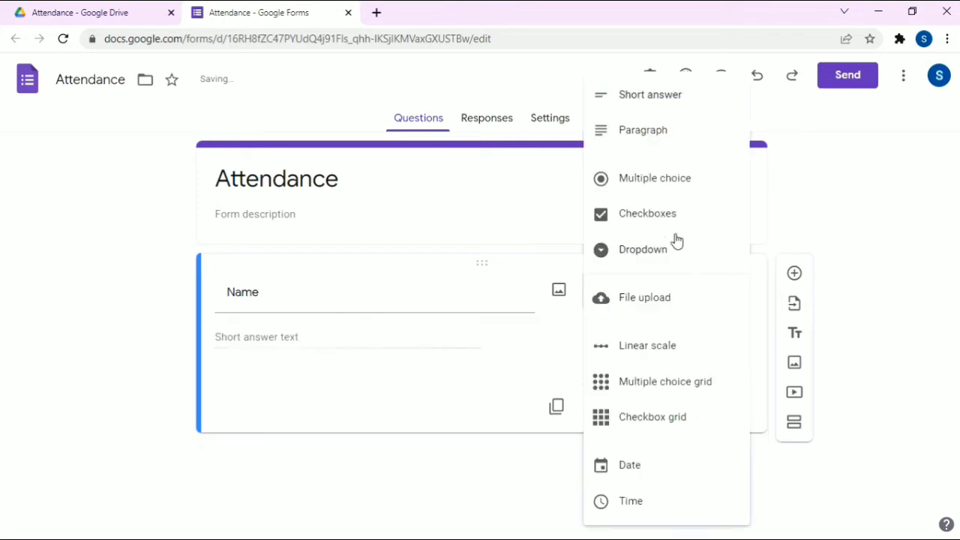
{"action": "left_click", "coordinate": [644, 186]}
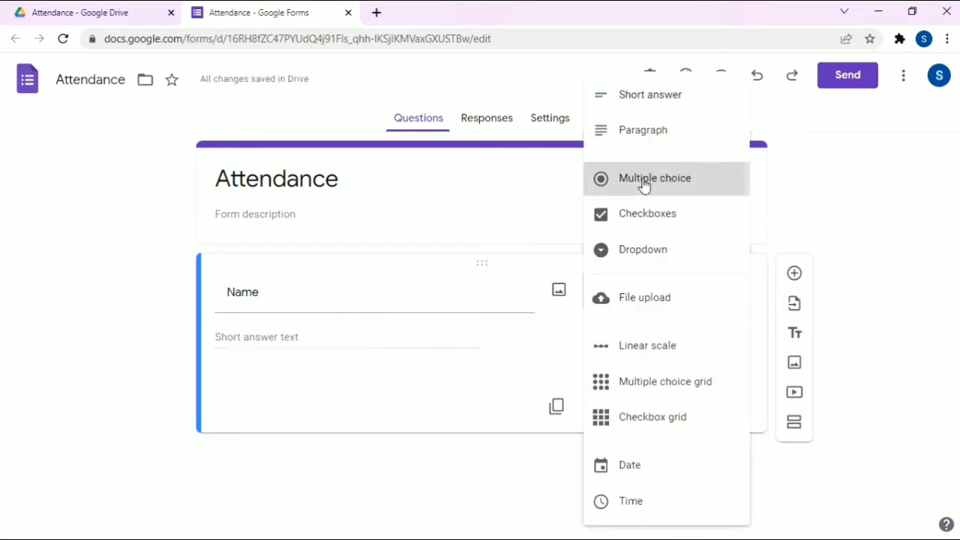
{"action": "left_click", "coordinate": [268, 344]}
{"action": "key", "text": "BackSpace"}
{"action": "type", "text": "S"}
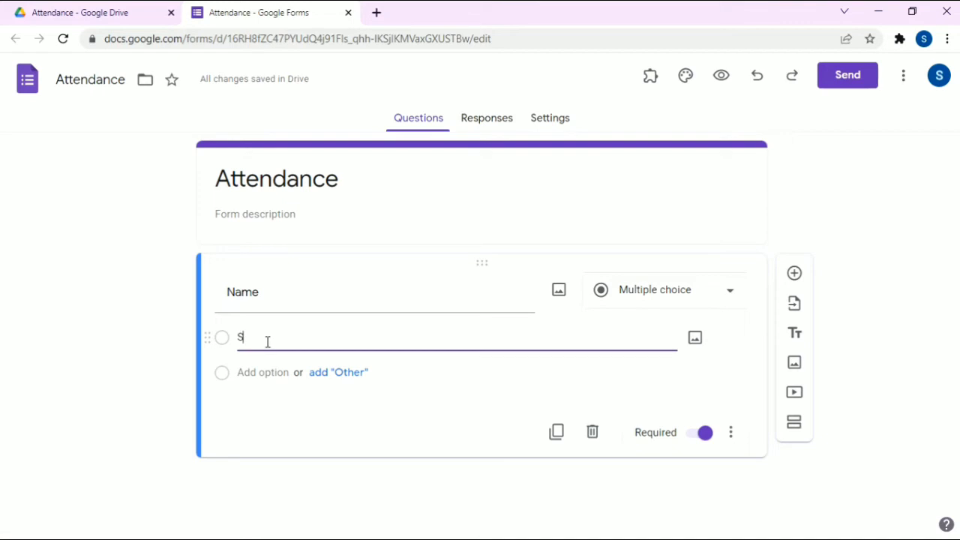
{"action": "type", "text": "Onaonam"}
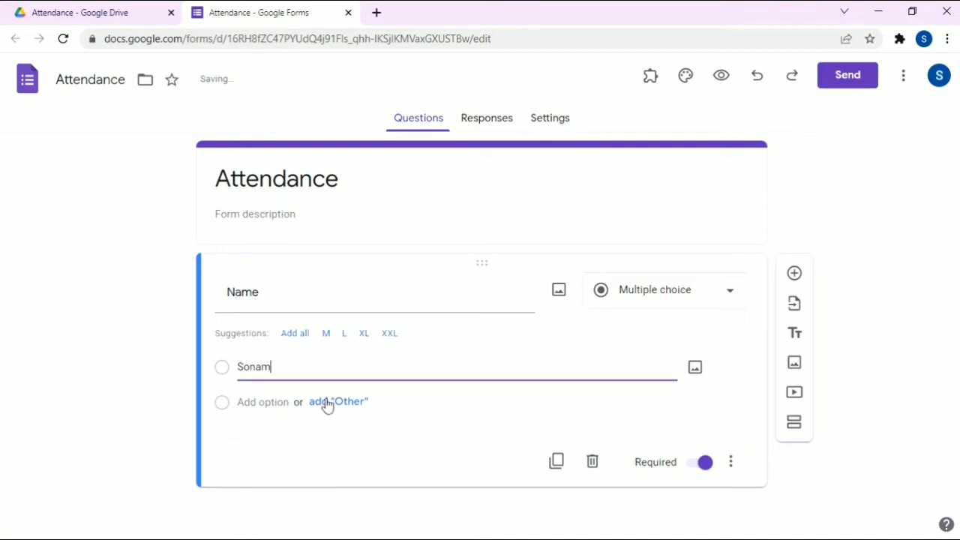
{"action": "left_click", "coordinate": [341, 406]}
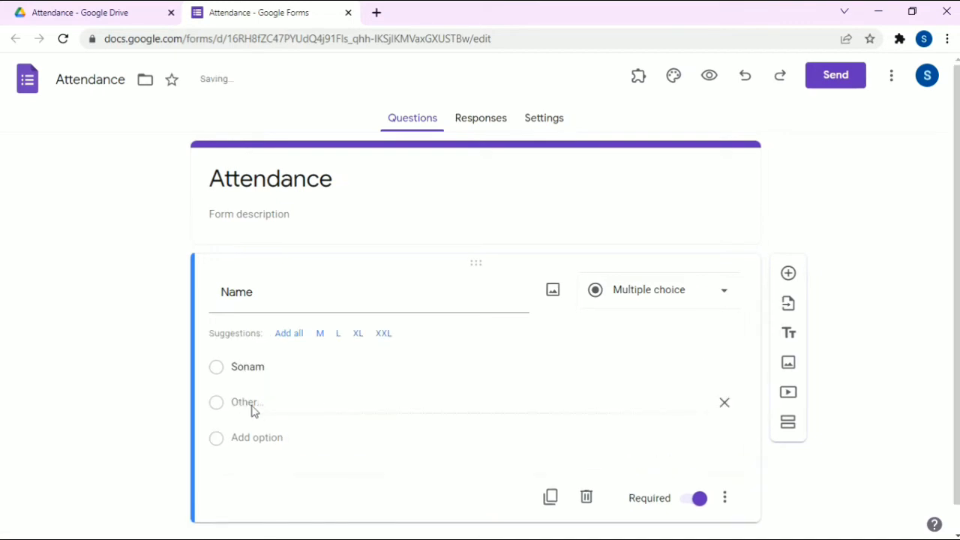
- Add three more student-name answer options to the Name question
{"action": "left_click", "coordinate": [255, 439]}
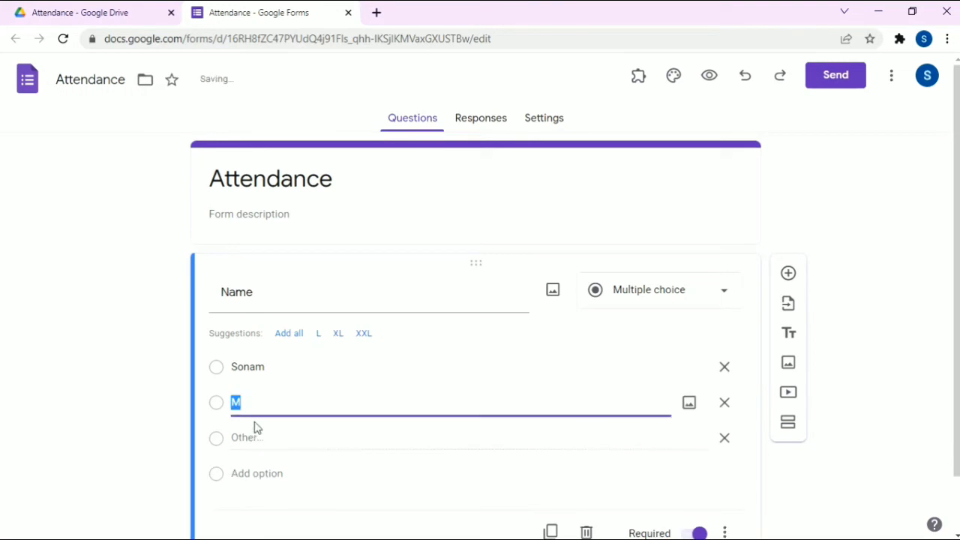
{"action": "key", "text": "BackSpace"}
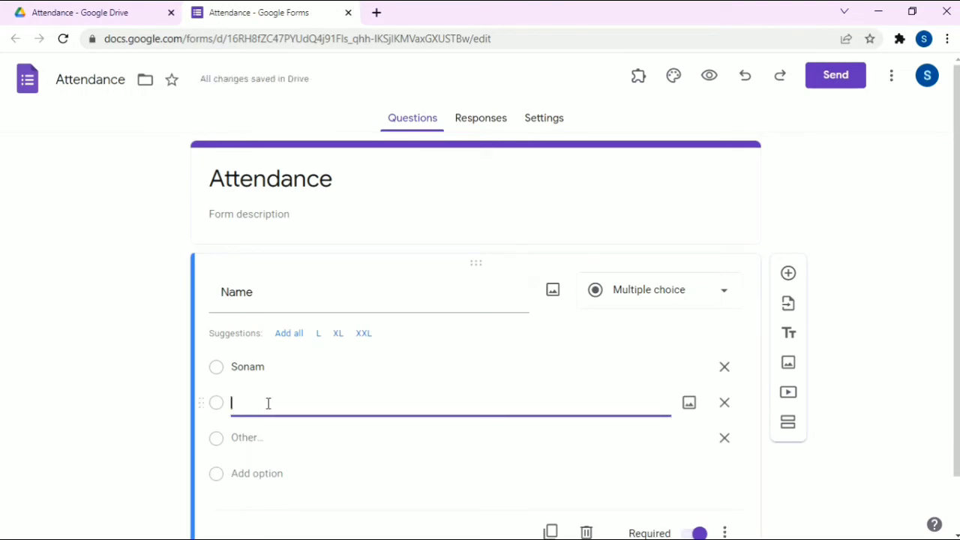
{"action": "left_click", "coordinate": [262, 441]}
{"action": "left_click", "coordinate": [266, 470]}
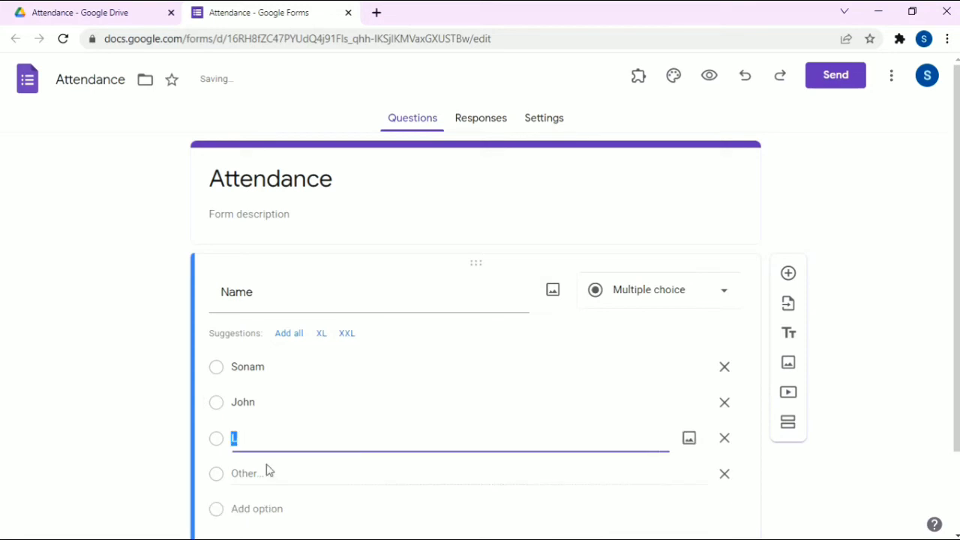
{"action": "type", "text": "Deki"}
{"action": "scroll", "coordinate": [262, 427], "scroll_direction": "down", "scroll_amount": 1}
{"action": "left_click", "coordinate": [252, 436]}
{"action": "key", "text": "BackSpace"}
{"action": "type", "text": "Ahu"}
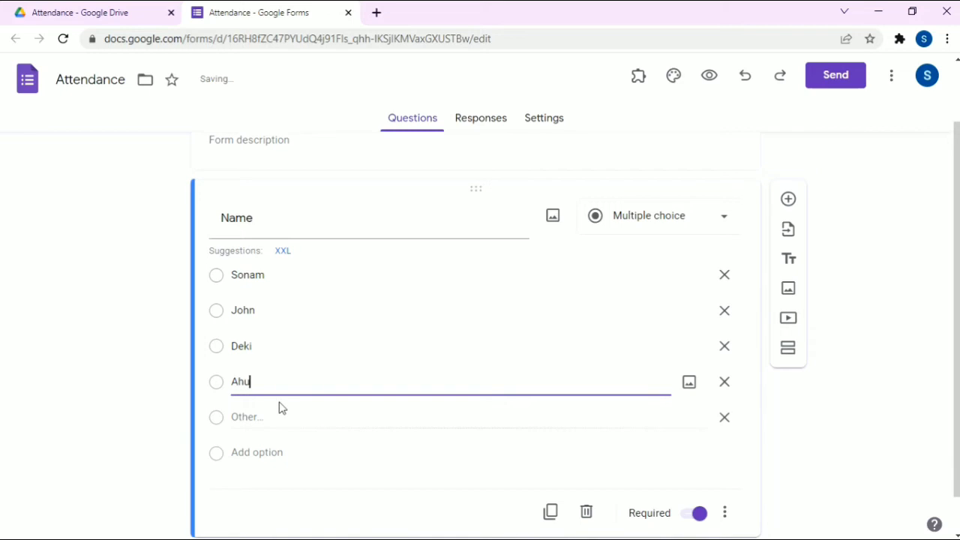
- Correct the typo in the last student-name option and review the finished question
{"action": "left_click", "coordinate": [243, 383]}
{"action": "key", "text": "BackSpace"}
{"action": "type", "text": "n"}
{"action": "scroll", "coordinate": [333, 460], "scroll_direction": "down", "scroll_amount": 1}
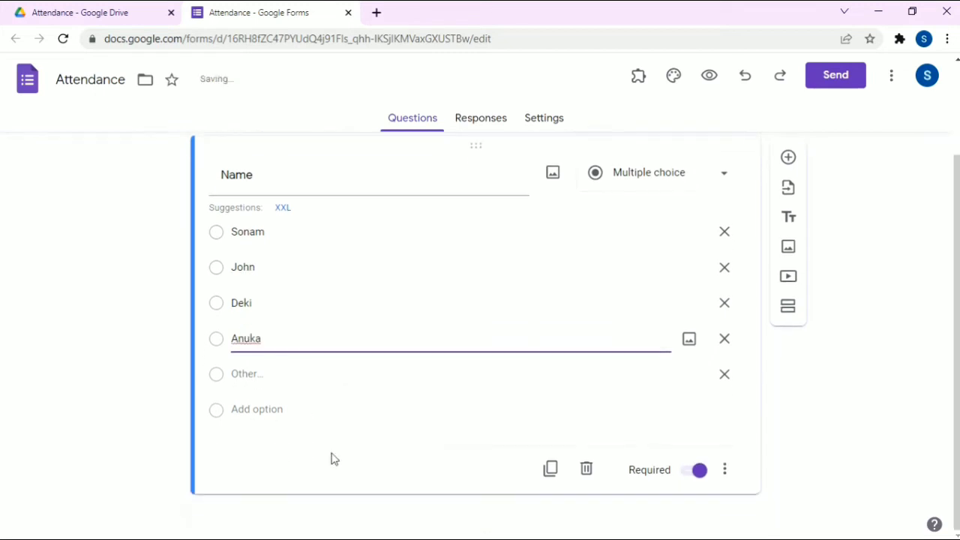
{"action": "scroll", "coordinate": [332, 457], "scroll_direction": "up", "scroll_amount": 1}
{"action": "scroll", "coordinate": [356, 442], "scroll_direction": "down", "scroll_amount": 1}
{"action": "scroll", "coordinate": [355, 442], "scroll_direction": "up", "scroll_amount": 1}
{"action": "scroll", "coordinate": [356, 441], "scroll_direction": "down", "scroll_amount": 1}
{"action": "scroll", "coordinate": [356, 441], "scroll_direction": "up", "scroll_amount": 2}
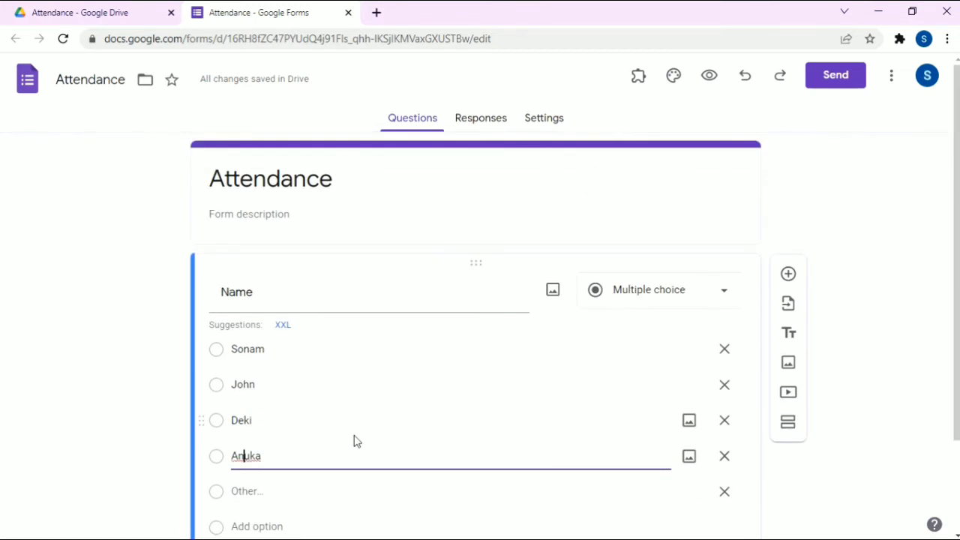
- Back in the Attendance folder, create a new blank Google Sheets spreadsheet
{"action": "left_click", "coordinate": [129, 8]}
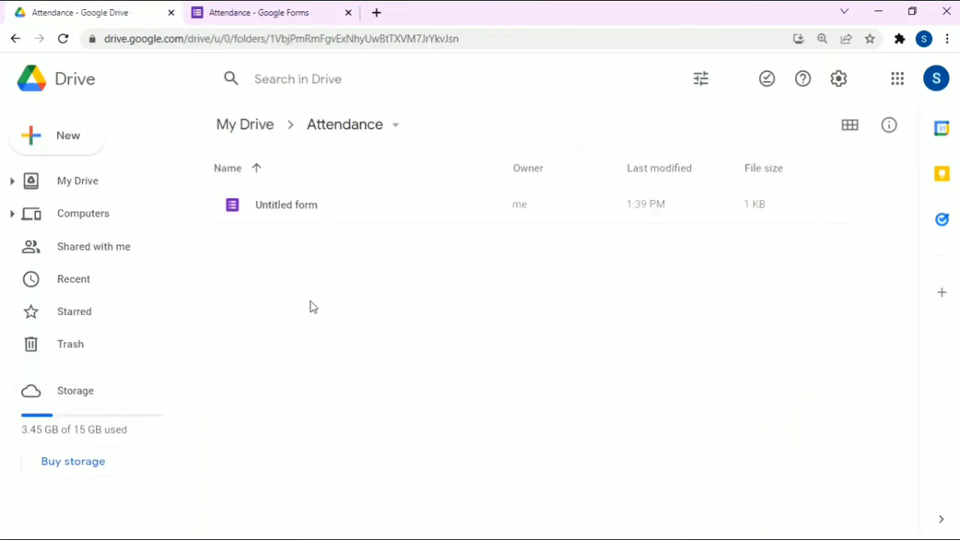
{"action": "left_click", "coordinate": [43, 132]}
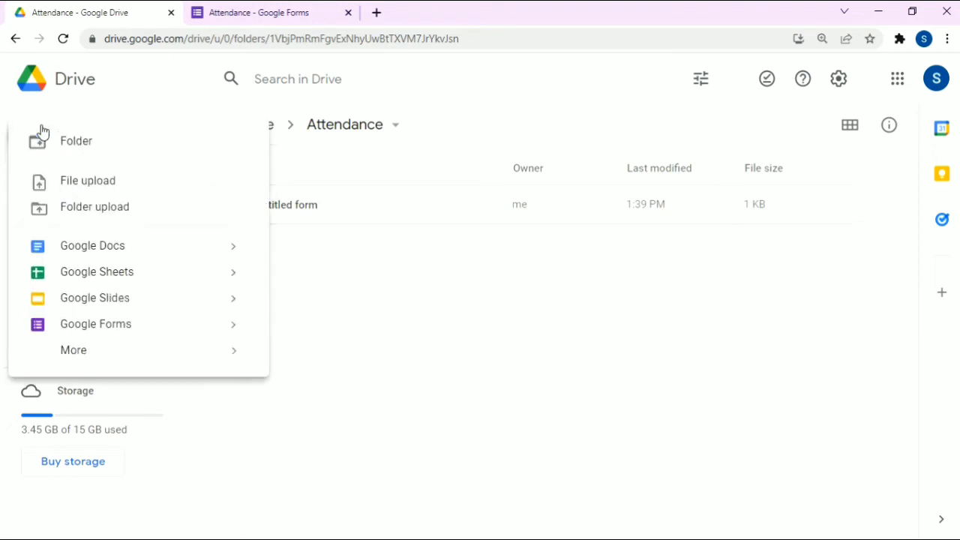
{"action": "left_click", "coordinate": [96, 279]}
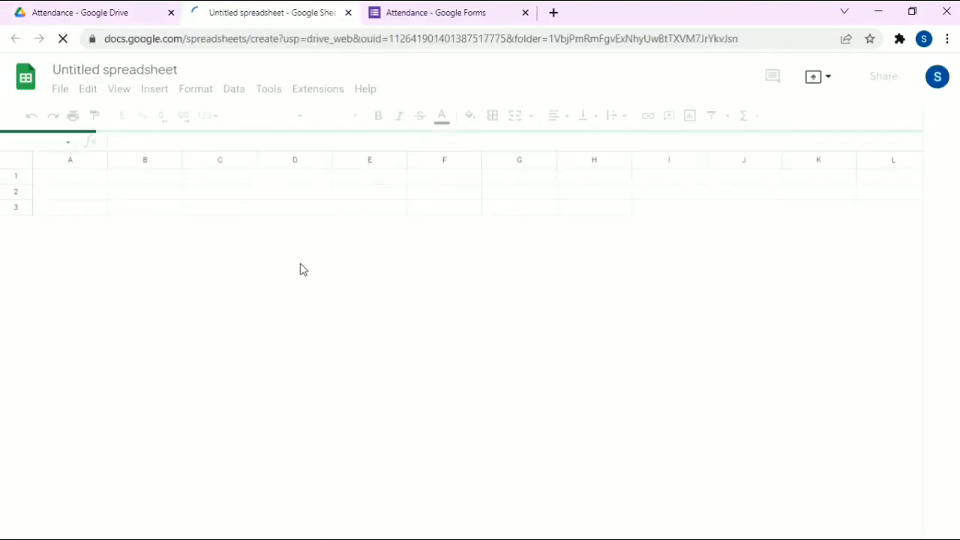
- Rename the spreadsheet from 'Untitled spreadsheet' to 'QR code' and return to the Attendance form
{"action": "left_click", "coordinate": [131, 69]}
{"action": "left_click", "coordinate": [129, 70]}
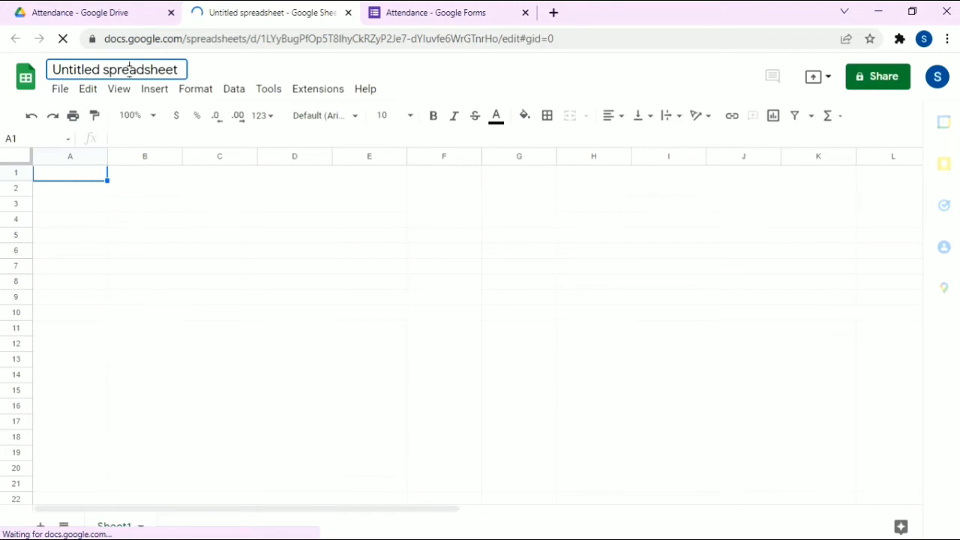
{"action": "triple_click", "coordinate": [129, 70]}
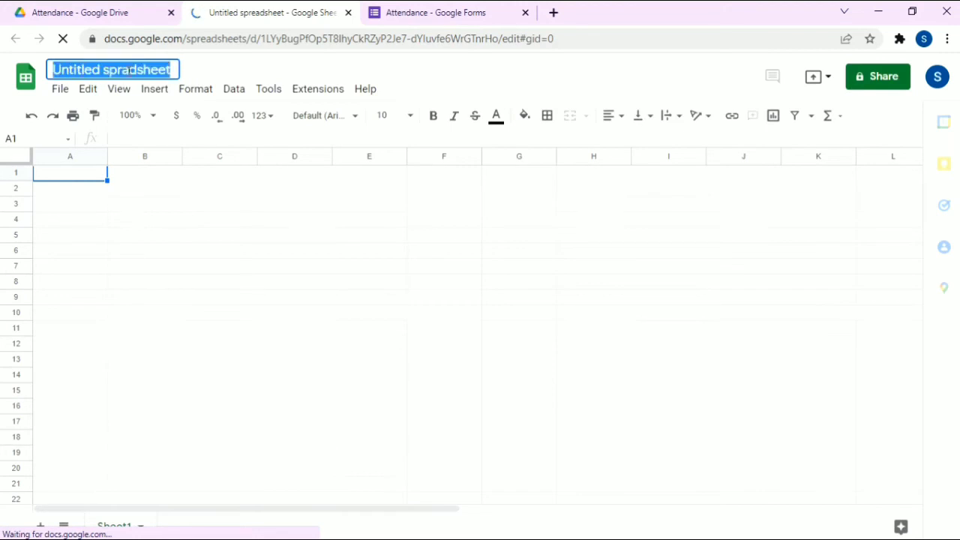
{"action": "key", "text": "BackSpace"}
{"action": "type", "text": "QR"}
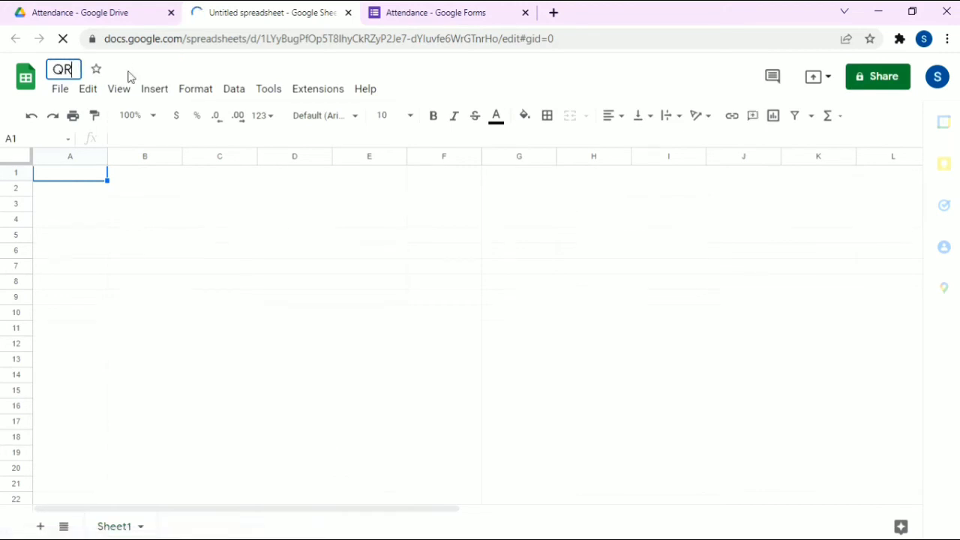
{"action": "type", "text": " code"}
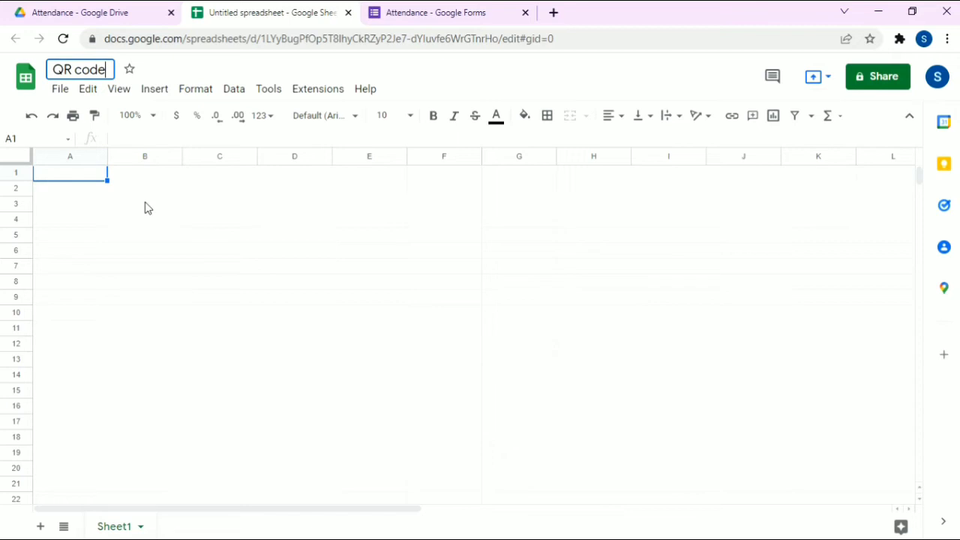
{"action": "left_click", "coordinate": [433, 9]}
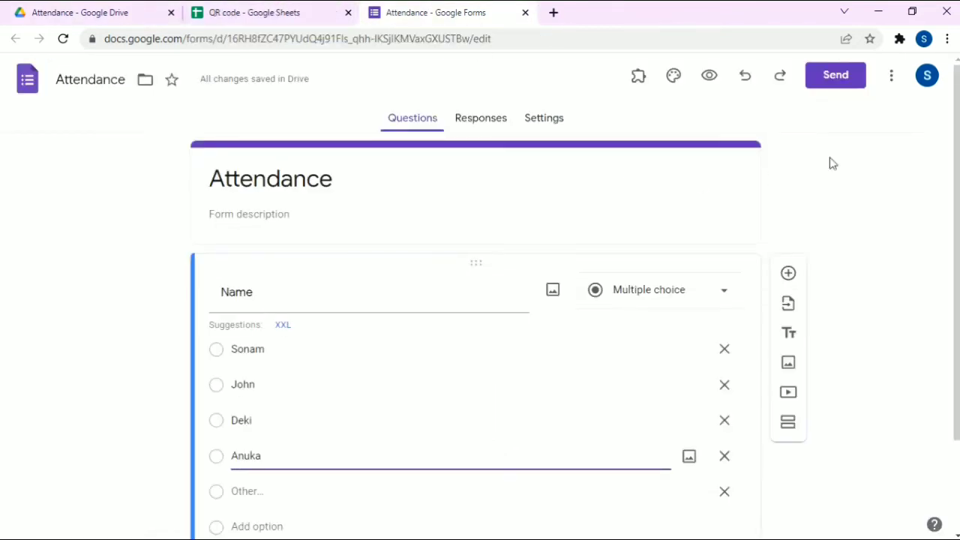
- Copy the Attendance form's shareable link from the Send form dialog's link option
{"action": "left_click", "coordinate": [834, 84]}
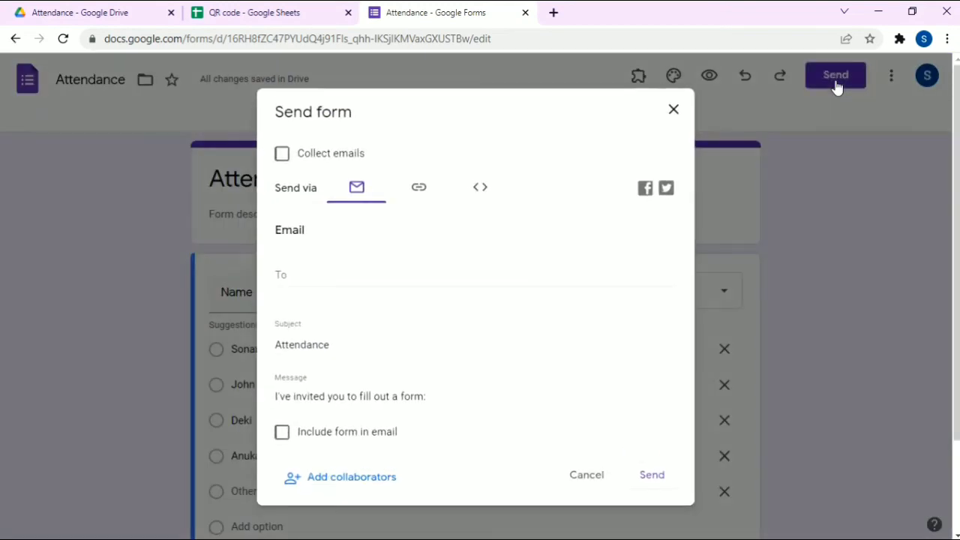
{"action": "left_click", "coordinate": [420, 189]}
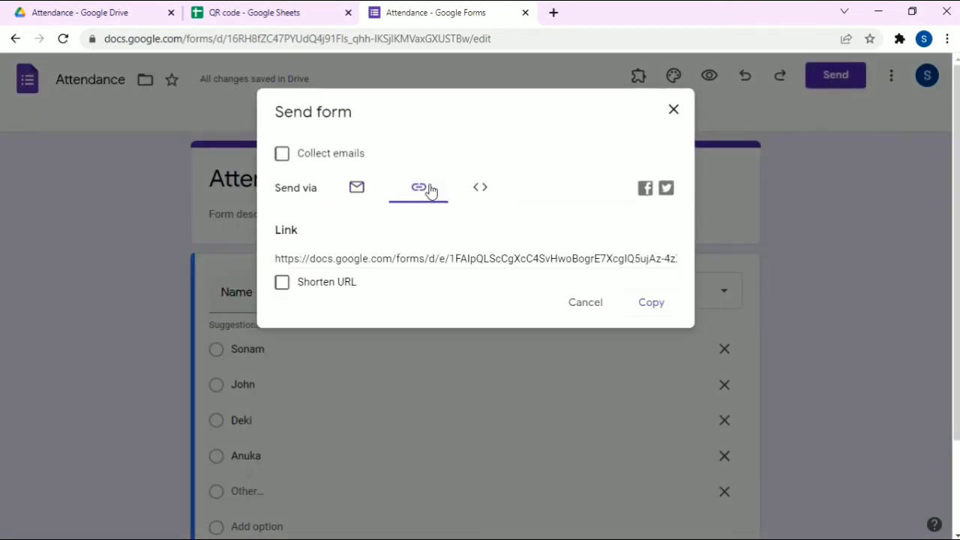
{"action": "scroll", "coordinate": [678, 290], "scroll_direction": "down", "scroll_amount": 1}
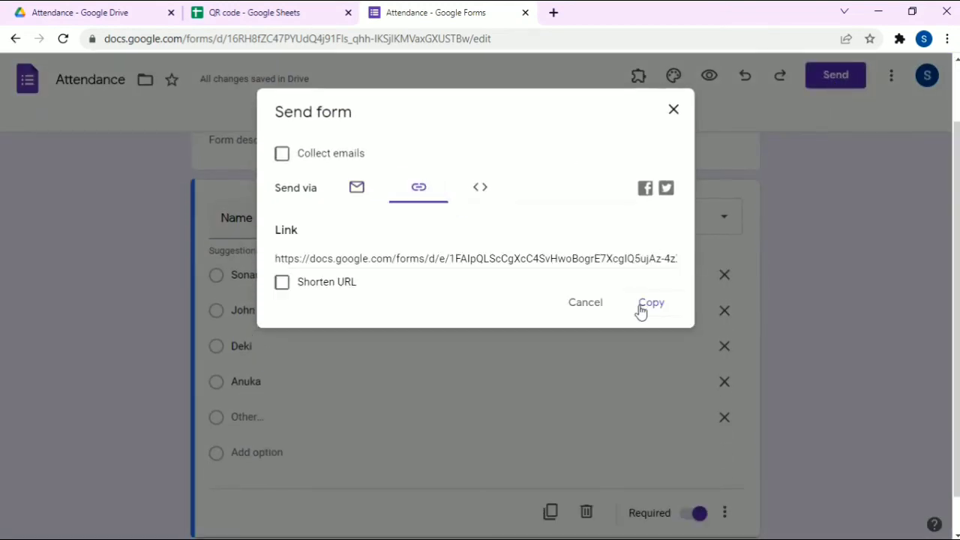
{"action": "left_click", "coordinate": [650, 304]}
- Paste the form link into cell A1 of the QR code sheet and set its text wrapping to Wrap
{"action": "left_click", "coordinate": [280, 9]}
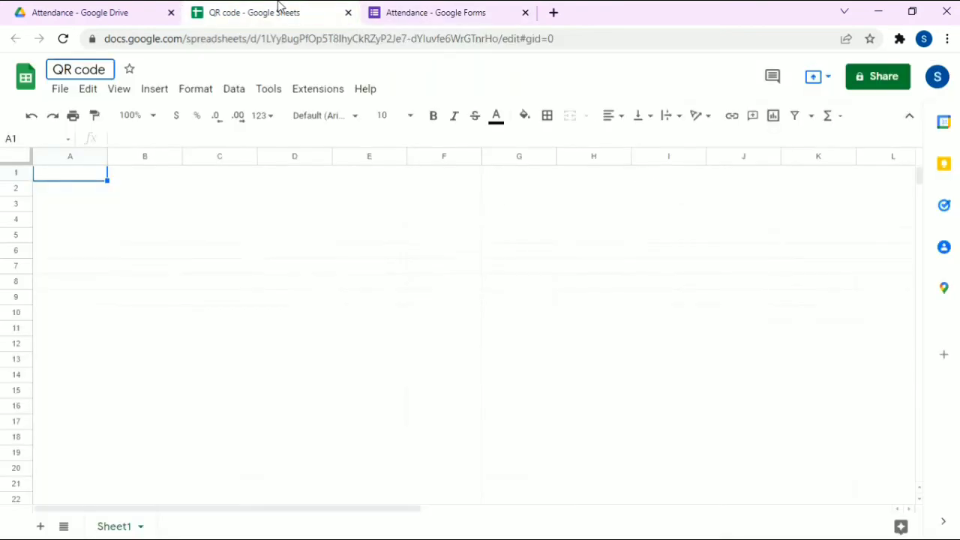
{"action": "key", "text": "ctrl+c"}
{"action": "key", "text": "Escape"}
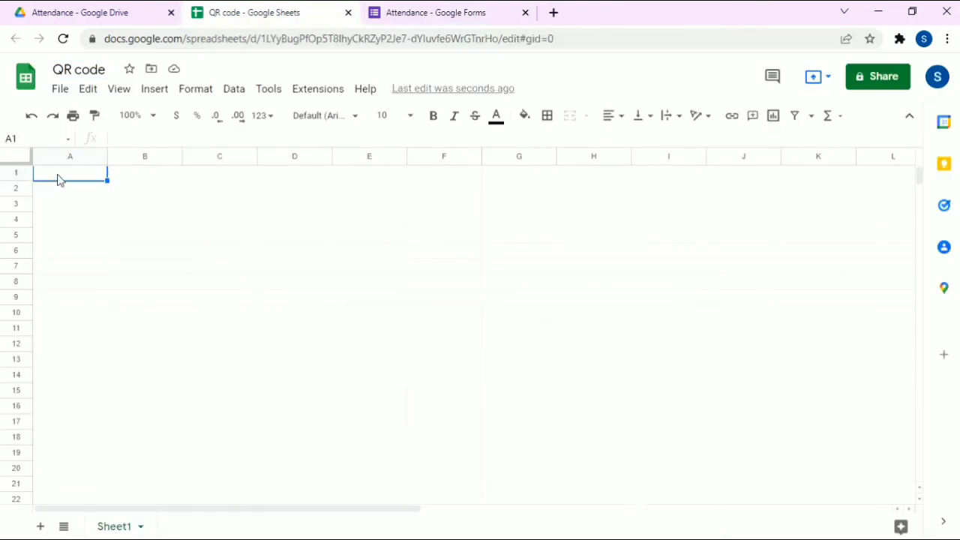
{"action": "double_click", "coordinate": [58, 173]}
{"action": "key", "text": "ctrl+v"}
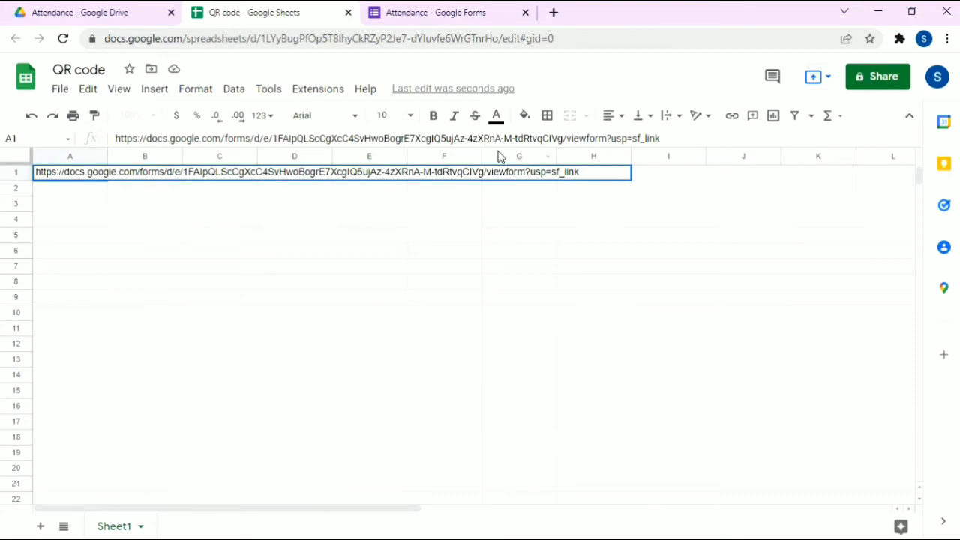
{"action": "left_click", "coordinate": [679, 118]}
{"action": "left_click", "coordinate": [688, 143]}
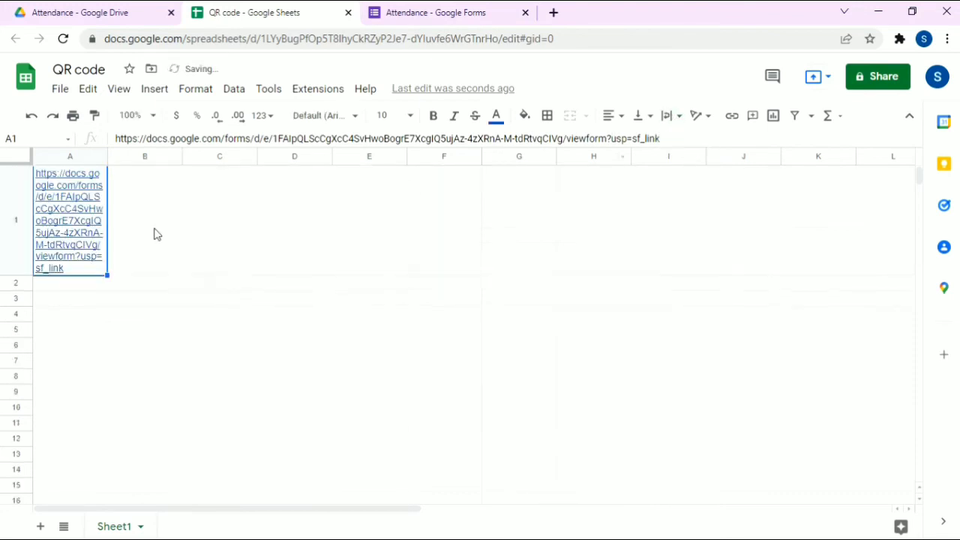
{"action": "left_click", "coordinate": [127, 240]}
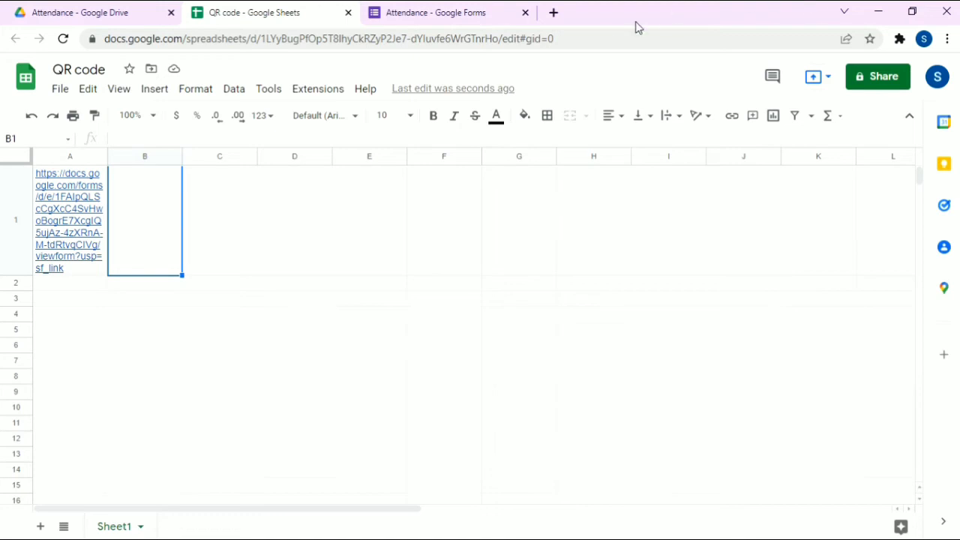
- Search 'qr api google' in a new tab and open the QR Codes | Infographics documentation page
{"action": "left_click", "coordinate": [562, 13]}
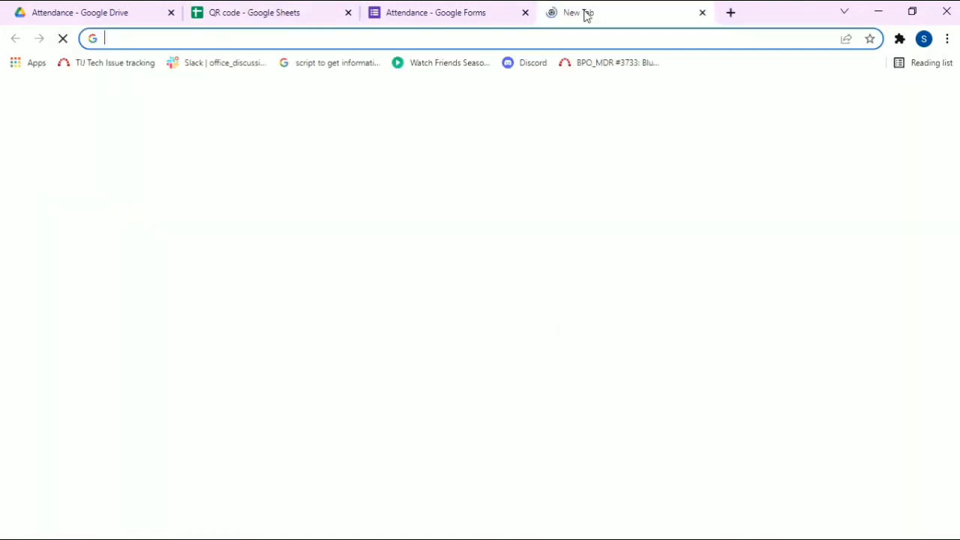
{"action": "left_click", "coordinate": [138, 36]}
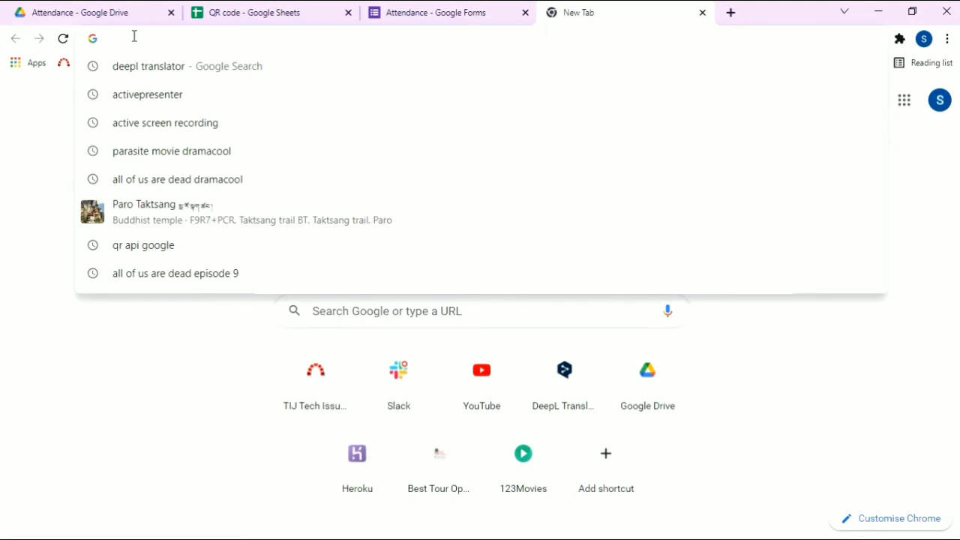
{"action": "type", "text": "Qr"}
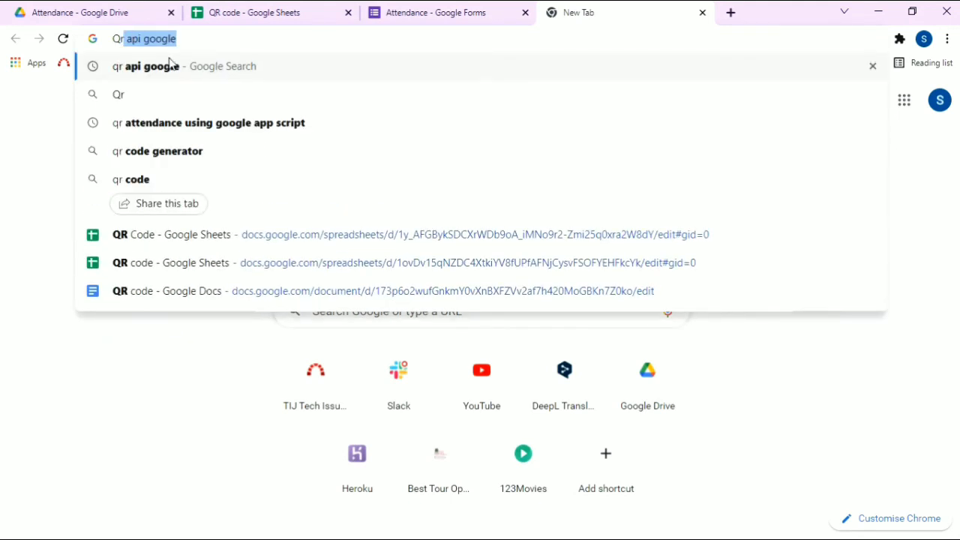
{"action": "left_click", "coordinate": [171, 66]}
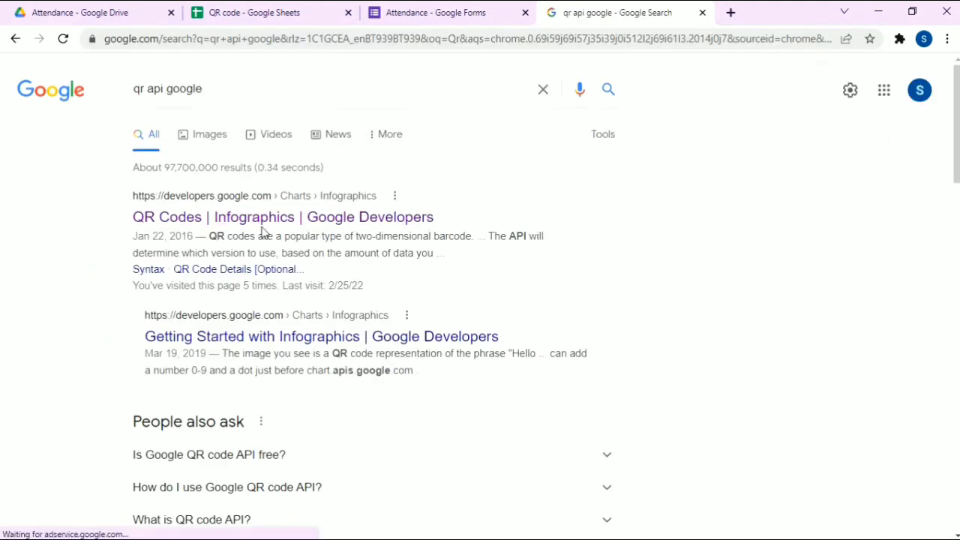
{"action": "left_click", "coordinate": [269, 218]}
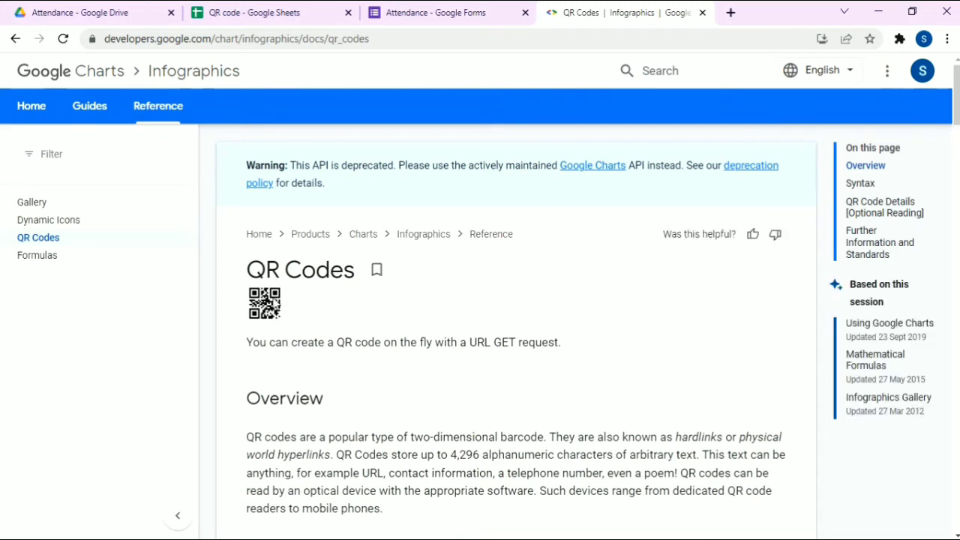
{"action": "scroll", "coordinate": [430, 315], "scroll_direction": "down", "scroll_amount": 5}
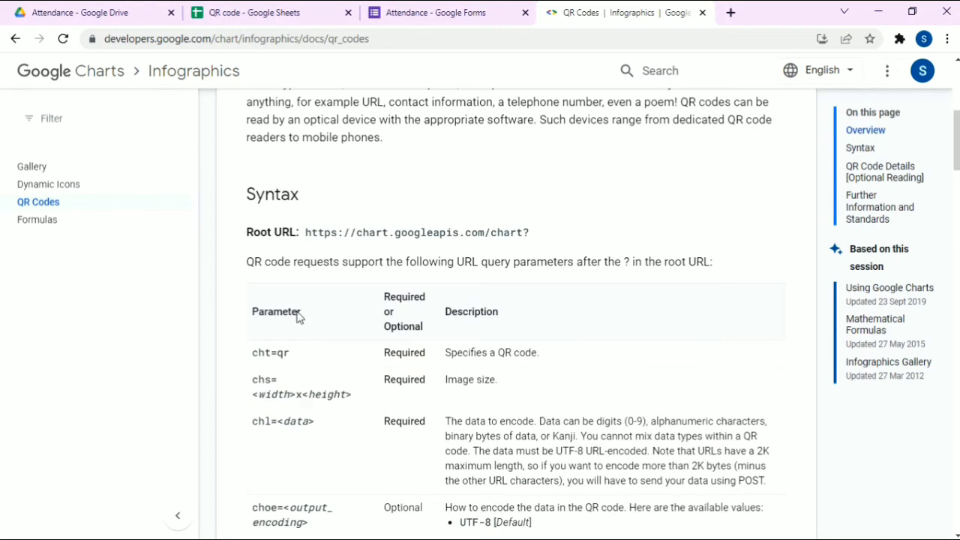
{"action": "left_click_drag", "start_coordinate": [306, 236], "coordinate": [537, 244]}
{"action": "right_click", "coordinate": [523, 238]}
{"action": "left_click", "coordinate": [562, 246]}
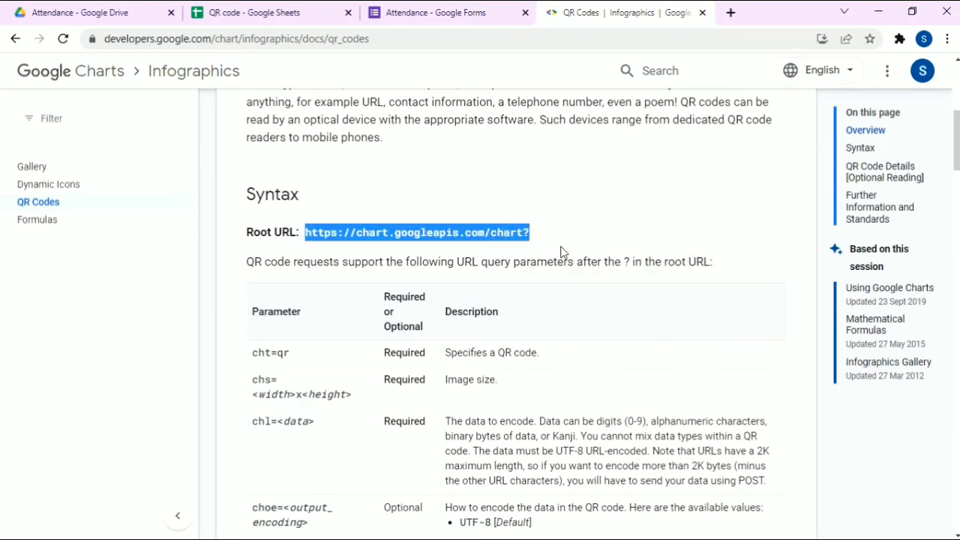
- In cell B1, begin the formula =IMAGE(" followed by the pasted chart root URL
{"action": "left_click", "coordinate": [253, 12]}
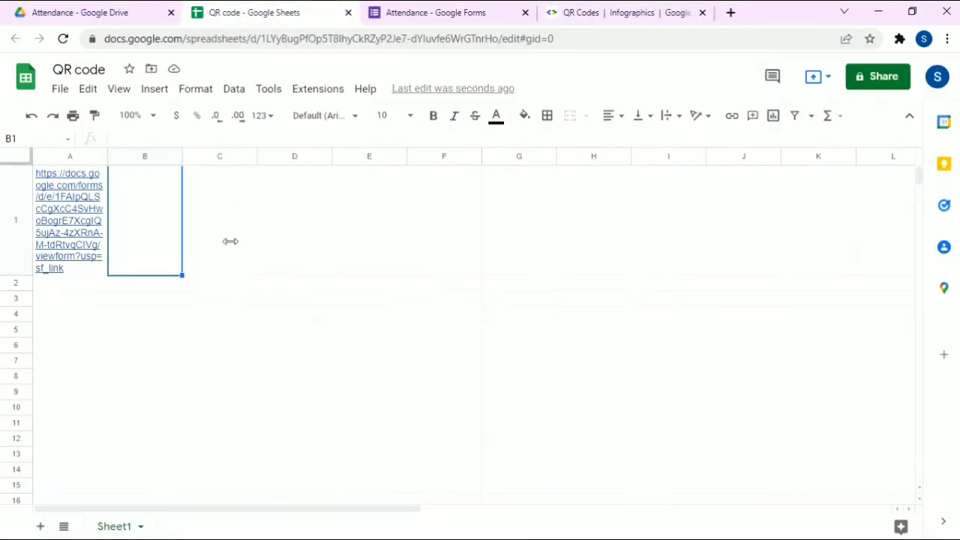
{"action": "double_click", "coordinate": [160, 214]}
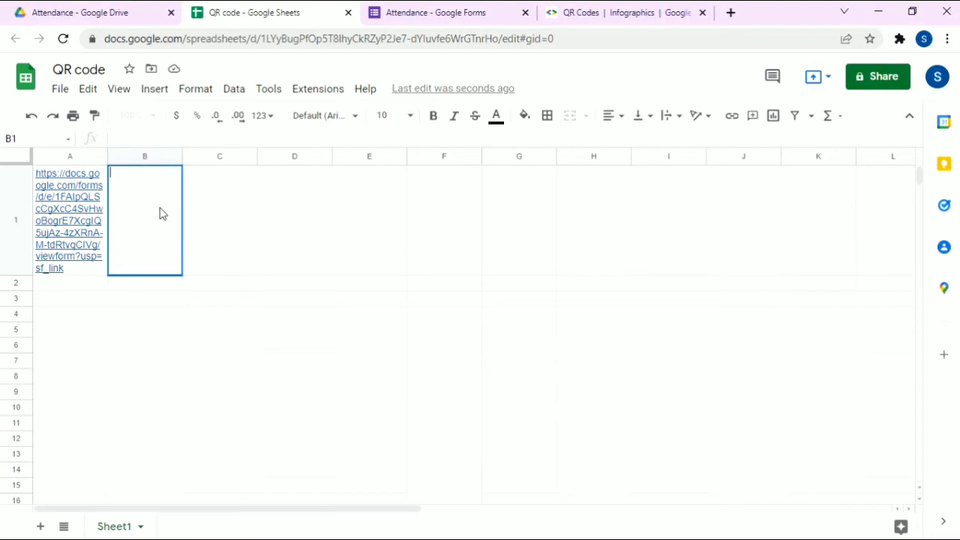
{"action": "type", "text": "ima"}
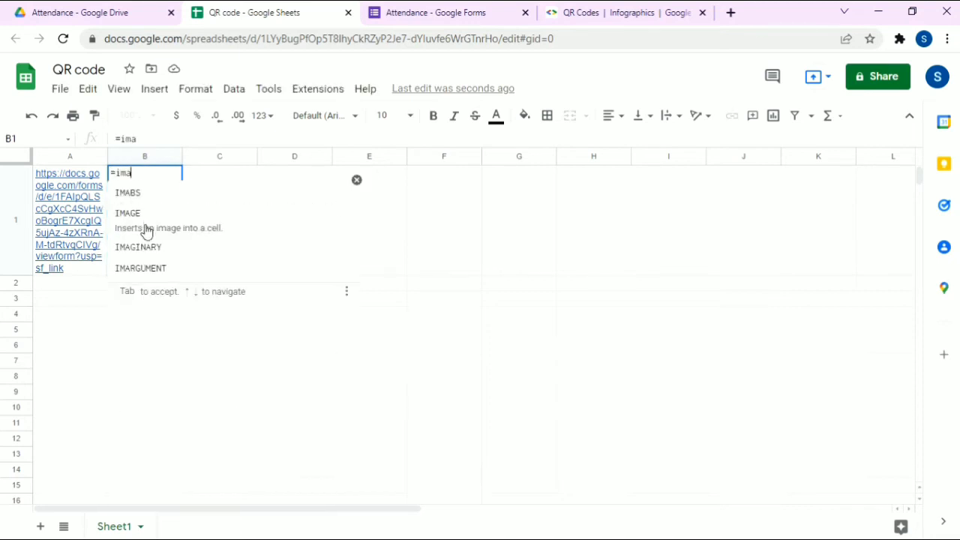
{"action": "left_click", "coordinate": [147, 231]}
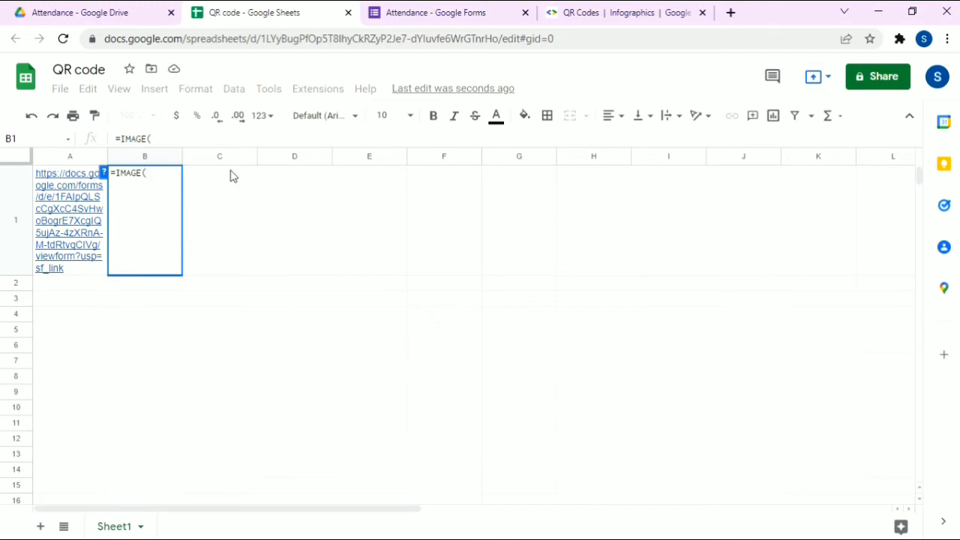
{"action": "type", "text": "\""}
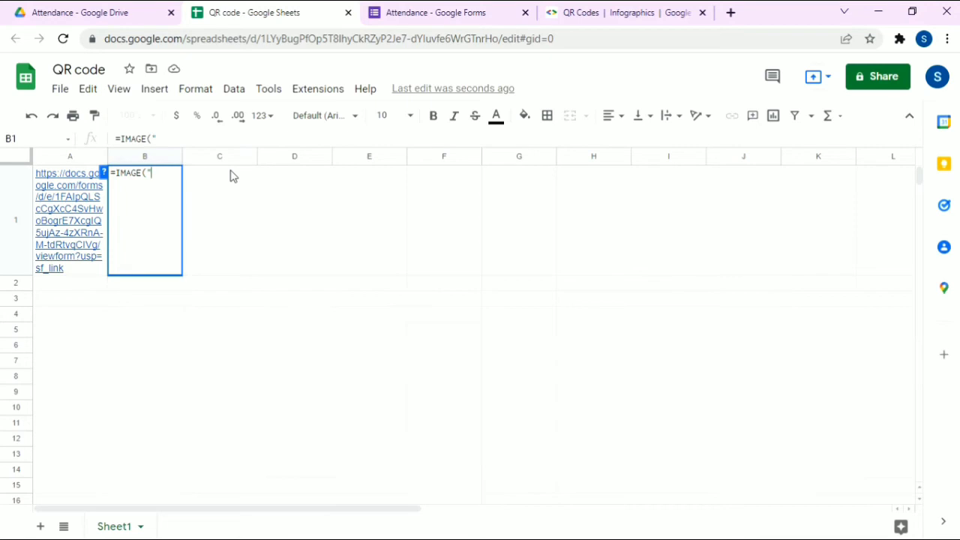
{"action": "key", "text": "ctrl+v"}
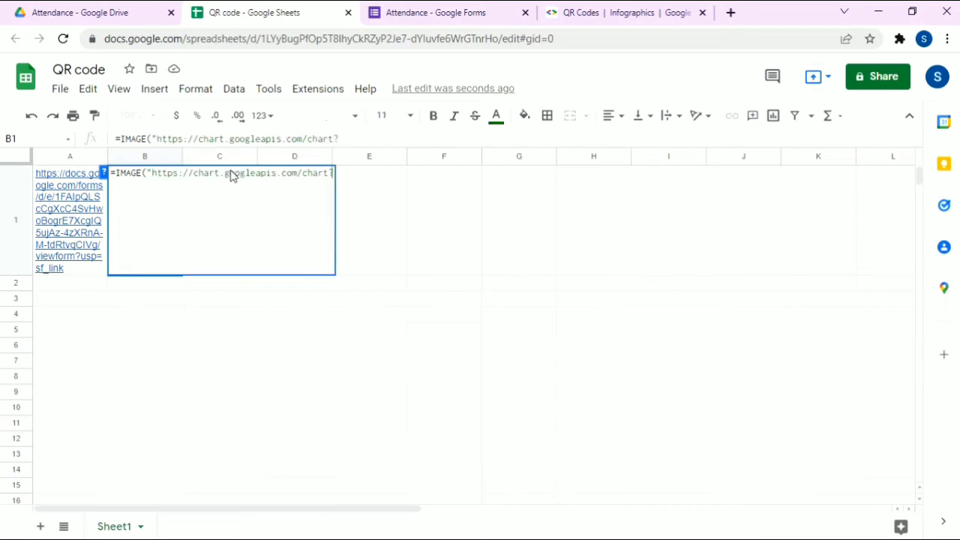
- Add the cht=qr parameter from the QR code documentation to B1's IMAGE formula
{"action": "left_click", "coordinate": [578, 12]}
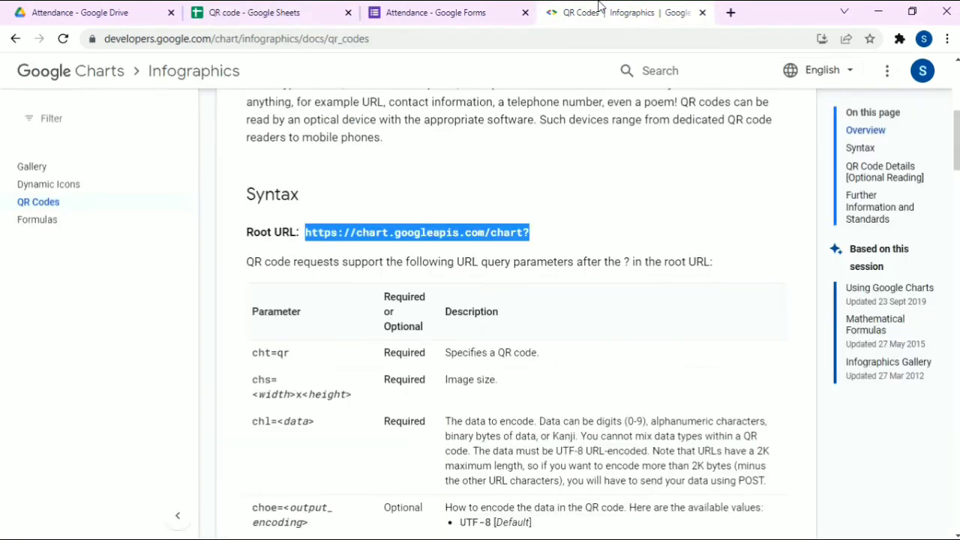
{"action": "scroll", "coordinate": [345, 342], "scroll_direction": "down", "scroll_amount": 1}
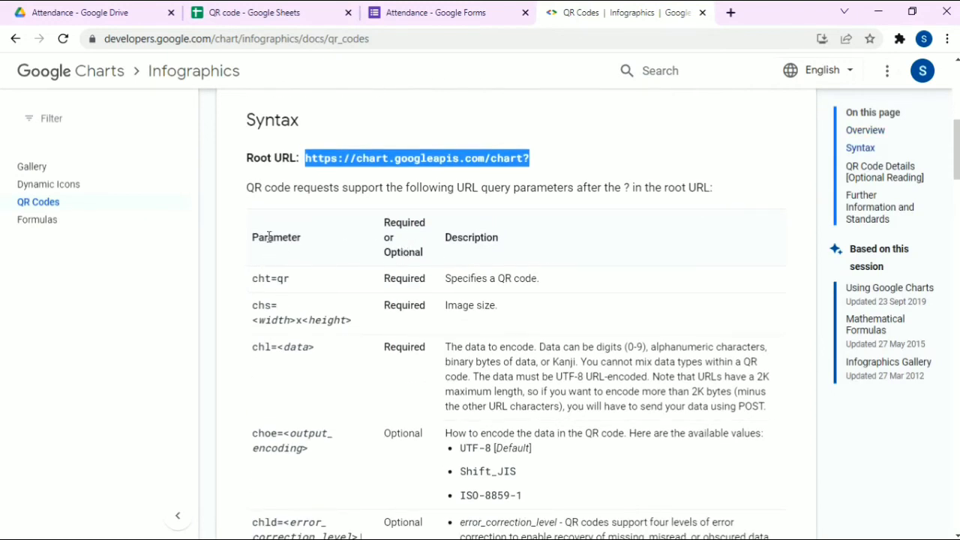
{"action": "left_click_drag", "start_coordinate": [252, 278], "coordinate": [290, 278]}
{"action": "right_click", "coordinate": [275, 281]}
{"action": "left_click", "coordinate": [303, 289]}
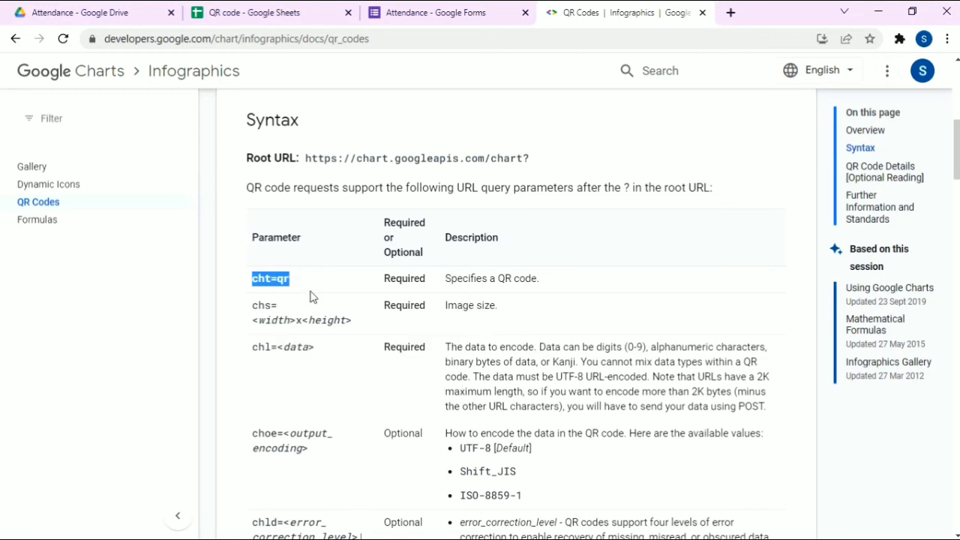
{"action": "left_click", "coordinate": [244, 11]}
{"action": "key", "text": "ctrl+v"}
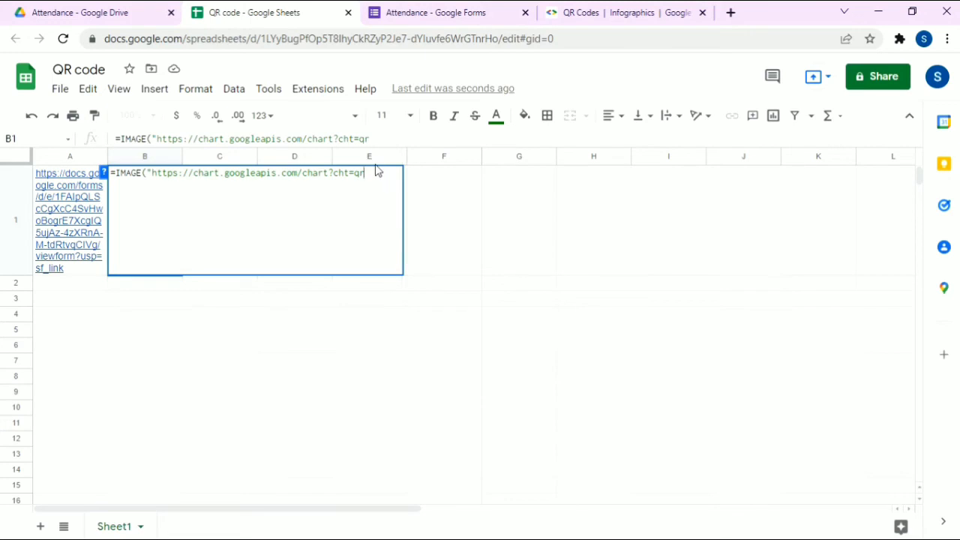
{"action": "type", "text": "&"}
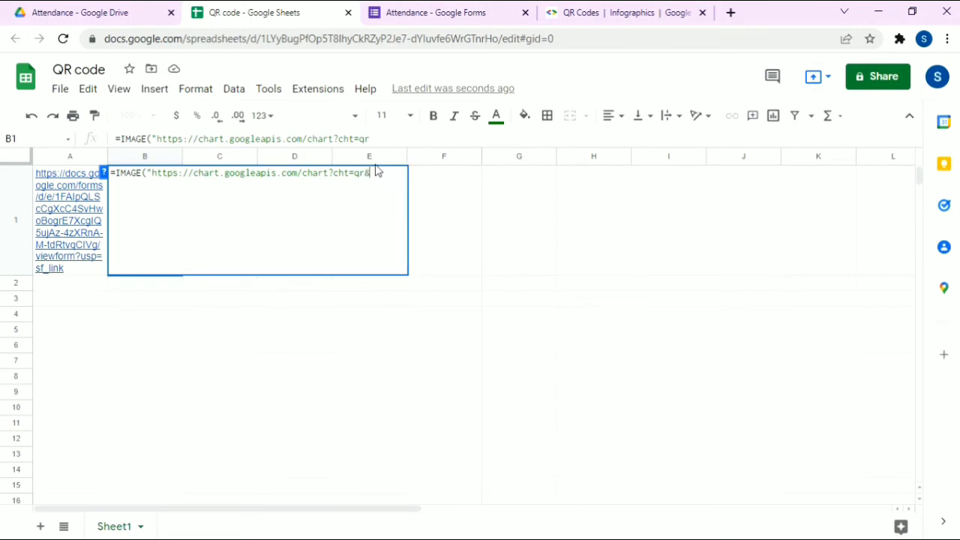
- Add the chs size parameter to the formula, set to 150x150
{"action": "left_click", "coordinate": [574, 15]}
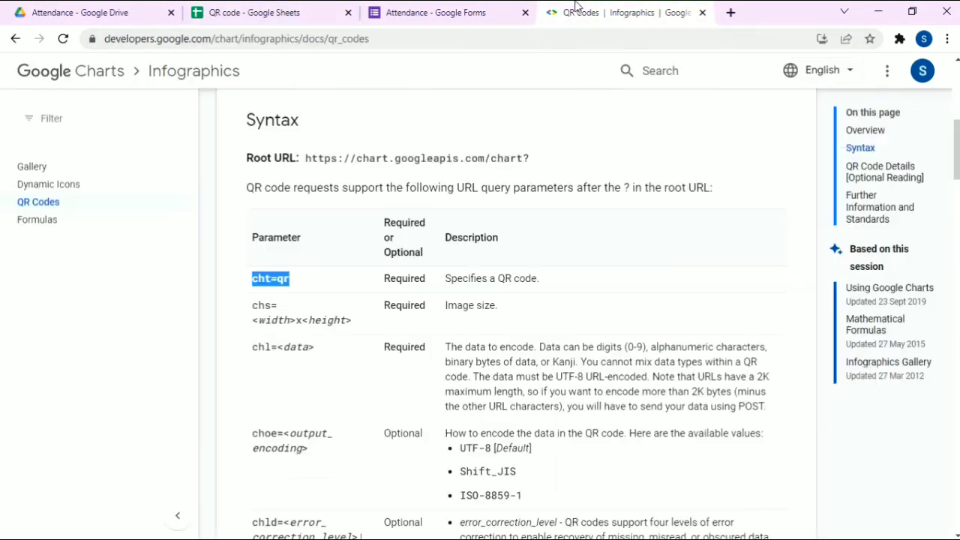
{"action": "left_click_drag", "start_coordinate": [254, 306], "coordinate": [360, 326]}
{"action": "right_click", "coordinate": [352, 330]}
{"action": "left_click", "coordinate": [368, 333]}
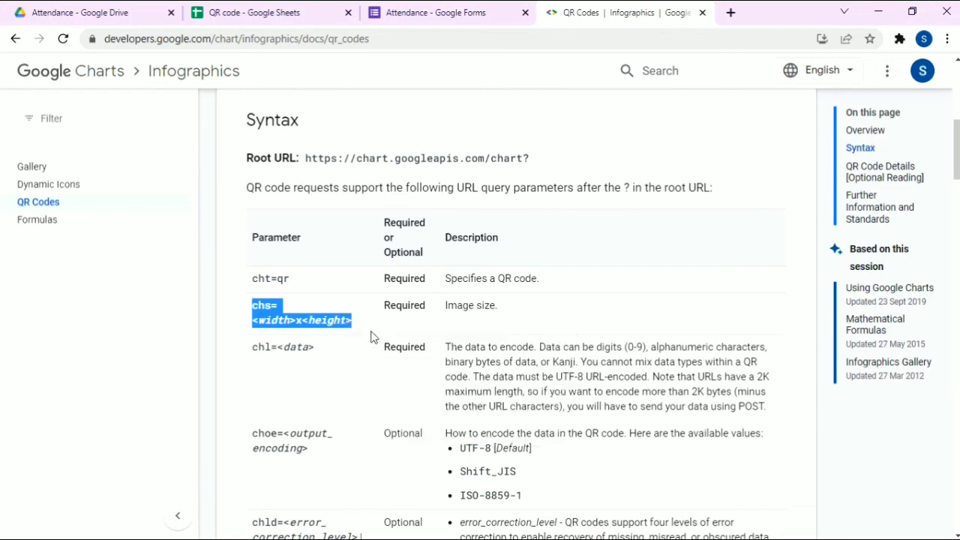
{"action": "left_click", "coordinate": [232, 9]}
{"action": "key", "text": "ctrl+v"}
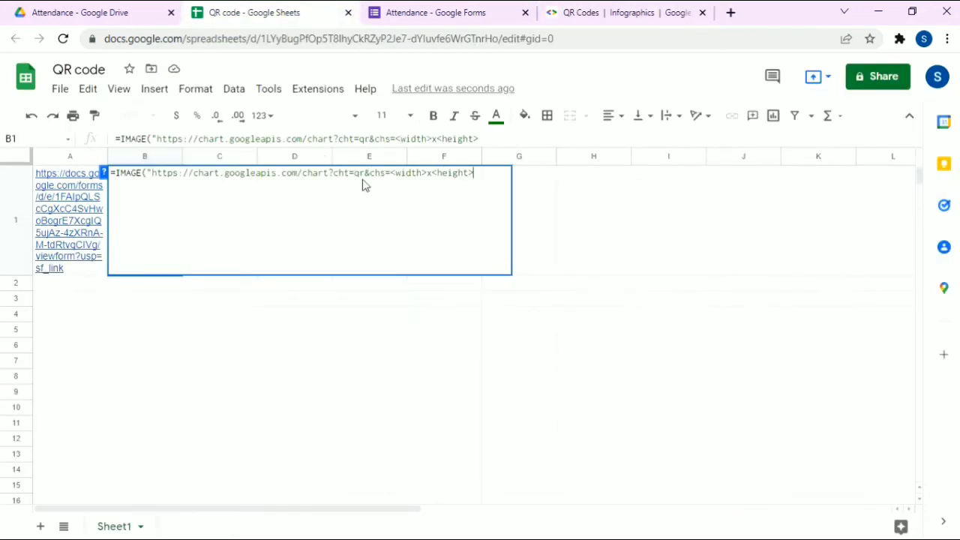
{"action": "left_click_drag", "start_coordinate": [476, 172], "coordinate": [433, 180]}
{"action": "type", "text": "150"}
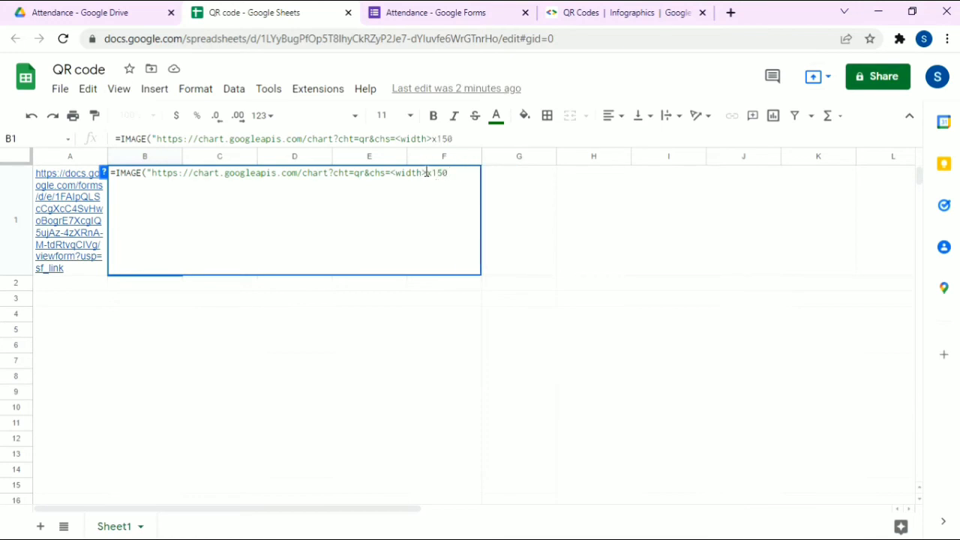
{"action": "left_click_drag", "start_coordinate": [427, 173], "coordinate": [391, 177]}
{"action": "type", "text": "150"}
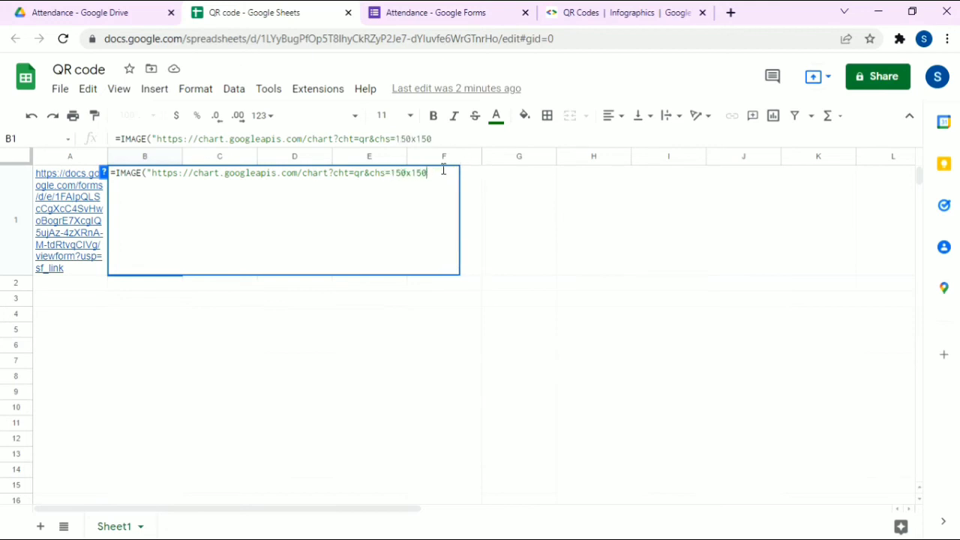
{"action": "type", "text": "&"}
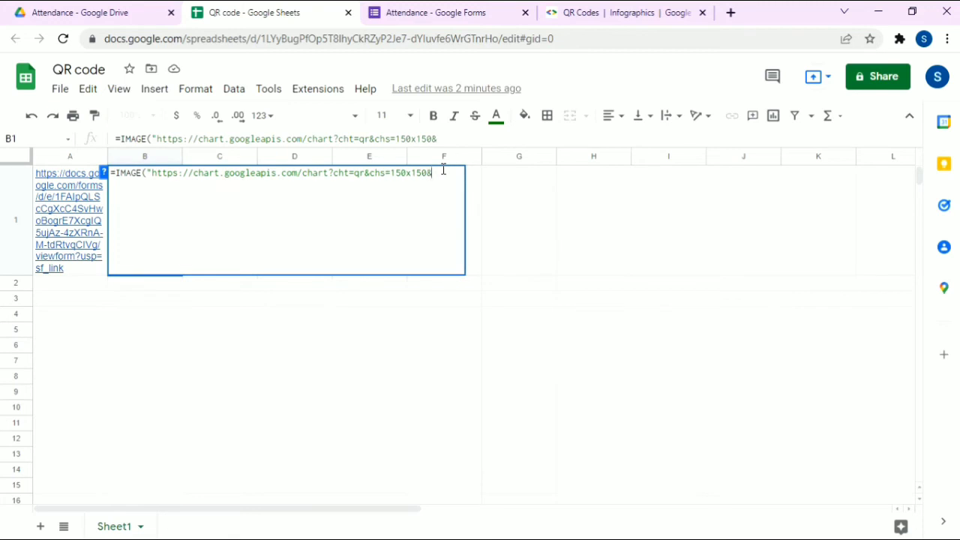
- Append chl= with the form link from A1, close the formula, and commit it
{"action": "left_click", "coordinate": [564, 12]}
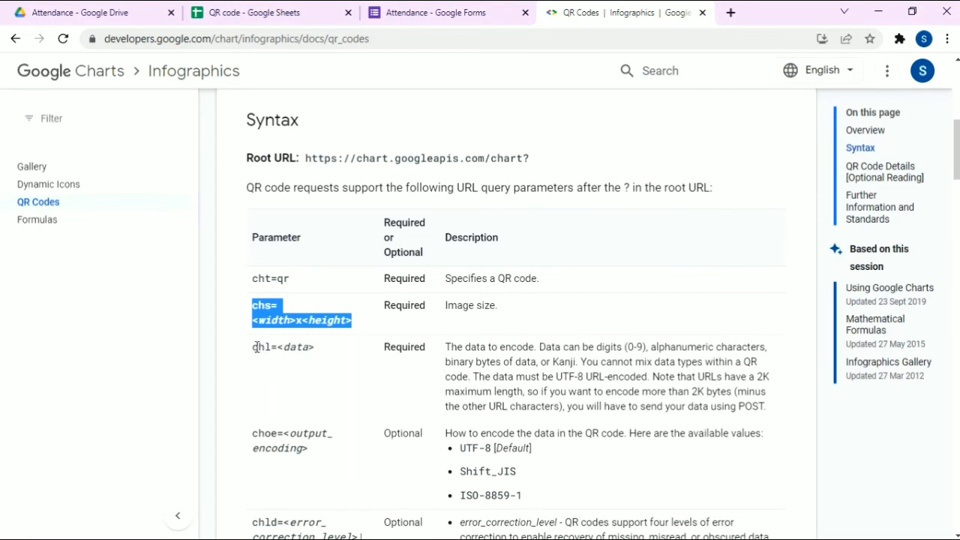
{"action": "mouse_move", "coordinate": [257, 347]}
{"action": "left_mouse_down"}
{"action": "mouse_move", "coordinate": [287, 353]}
{"action": "mouse_move", "coordinate": [254, 352]}
{"action": "left_mouse_up"}
{"action": "left_click", "coordinate": [279, 350]}
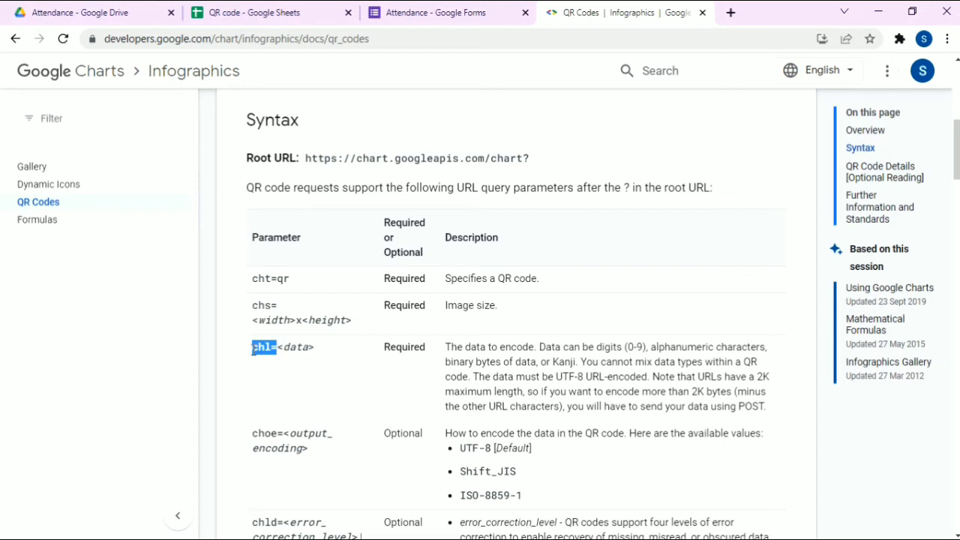
{"action": "right_click", "coordinate": [267, 350]}
{"action": "left_click", "coordinate": [297, 360]}
{"action": "left_click", "coordinate": [281, 9]}
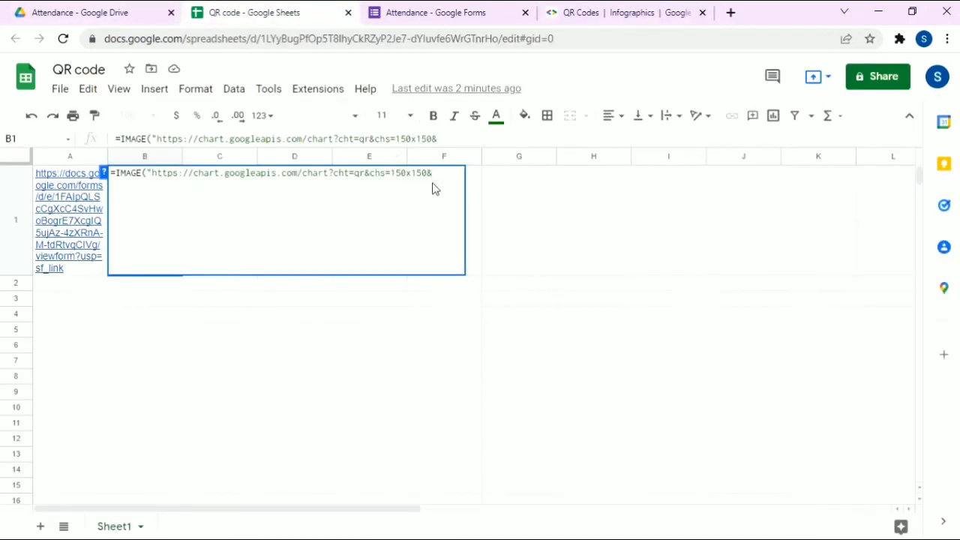
{"action": "key", "text": "ctrl+v"}
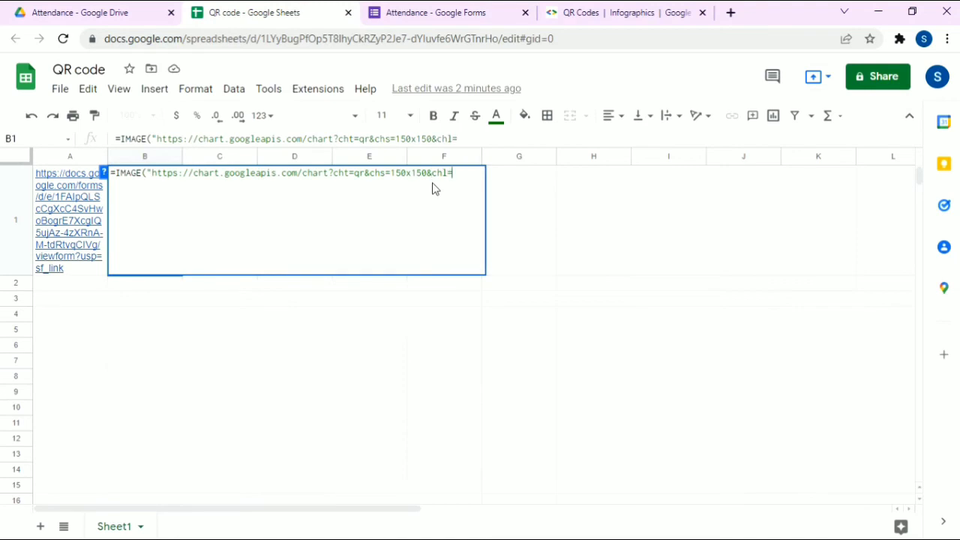
{"action": "type", "text": "\""}
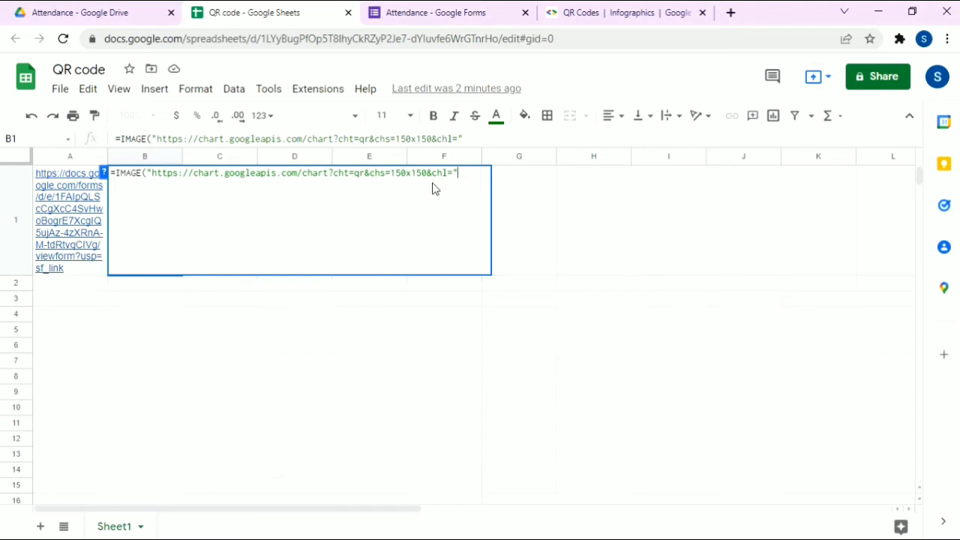
{"action": "type", "text": "&"}
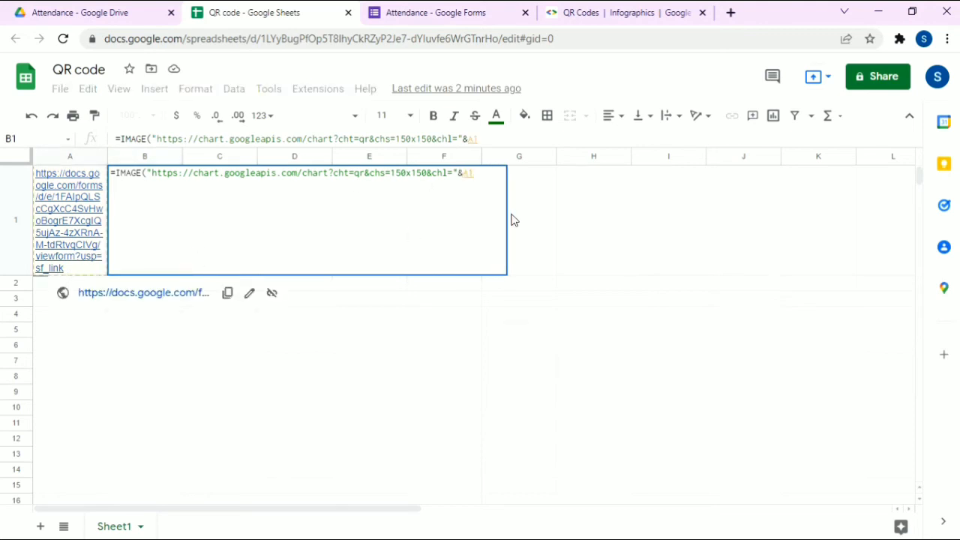
{"action": "key", "text": "Left"}
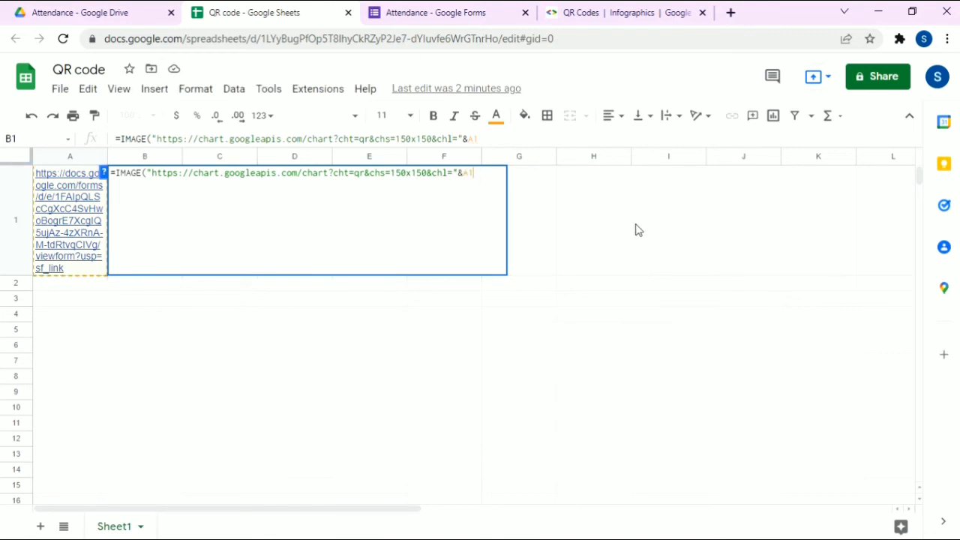
{"action": "type", "text": ")"}
{"action": "key", "text": "Return"}
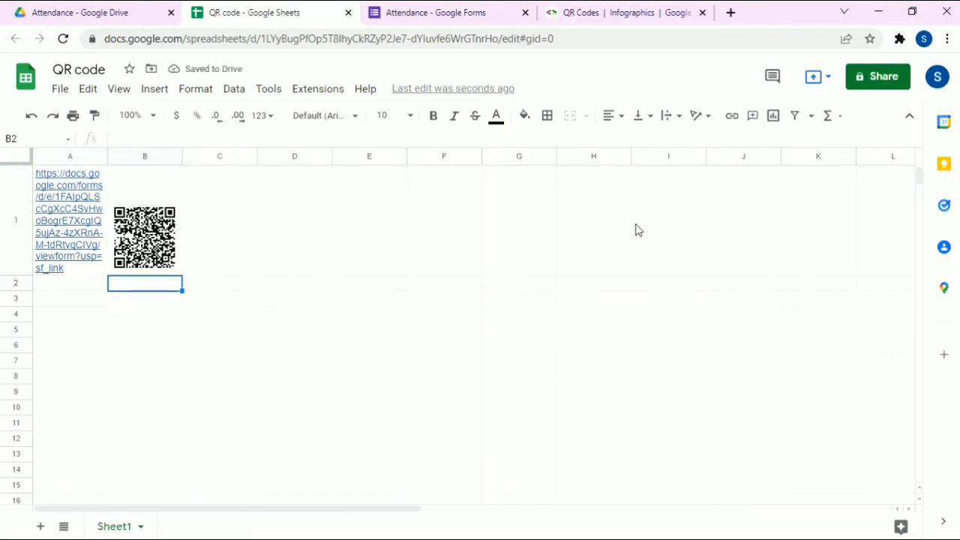
- Widen column B and heighten row 1 so the B1 QR code shows much larger
{"action": "left_click", "coordinate": [145, 230]}
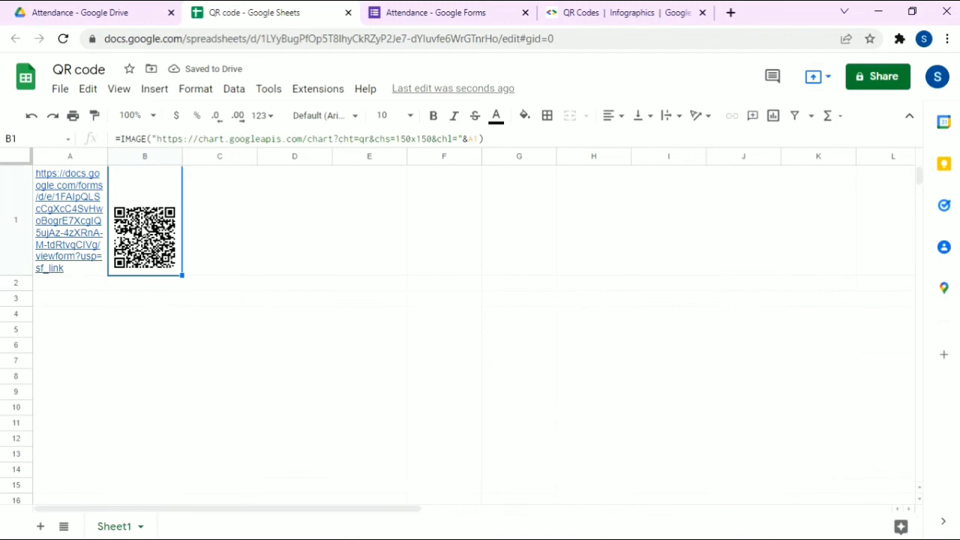
{"action": "left_click_drag", "start_coordinate": [180, 157], "coordinate": [329, 161]}
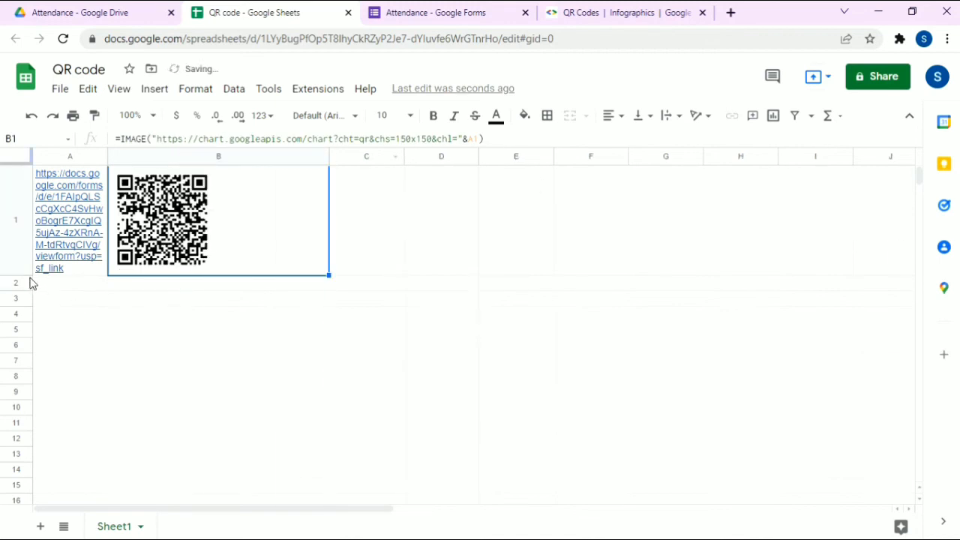
{"action": "left_click_drag", "start_coordinate": [15, 273], "coordinate": [9, 462]}
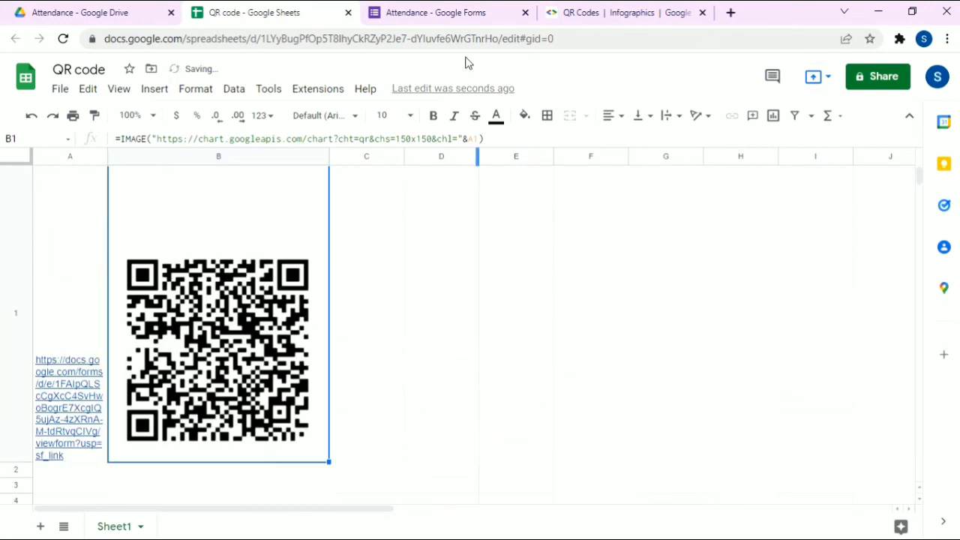
{"action": "left_click_drag", "start_coordinate": [328, 157], "coordinate": [389, 155]}
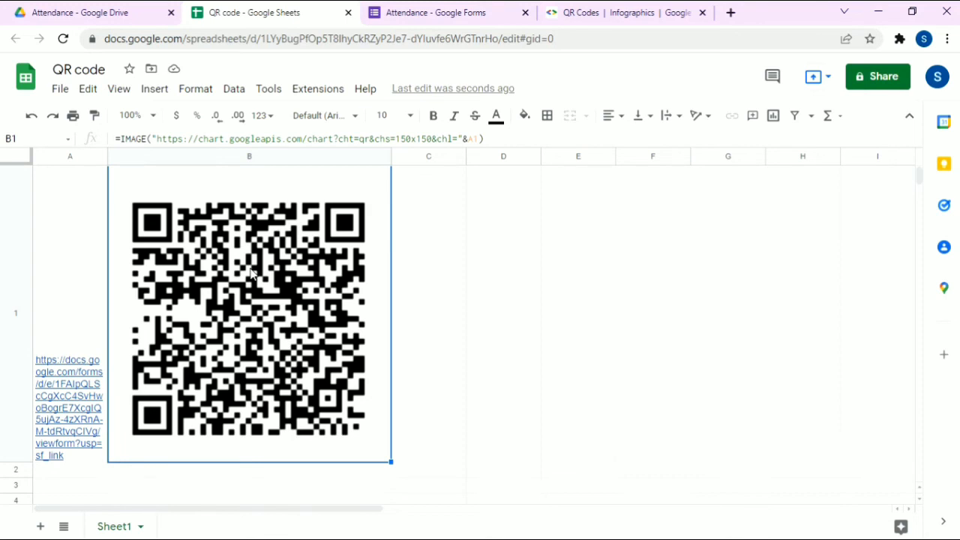
- Snip the enlarged QR code with Snipping Tool and open a new Chrome tab
{"action": "left_click", "coordinate": [98, 533]}
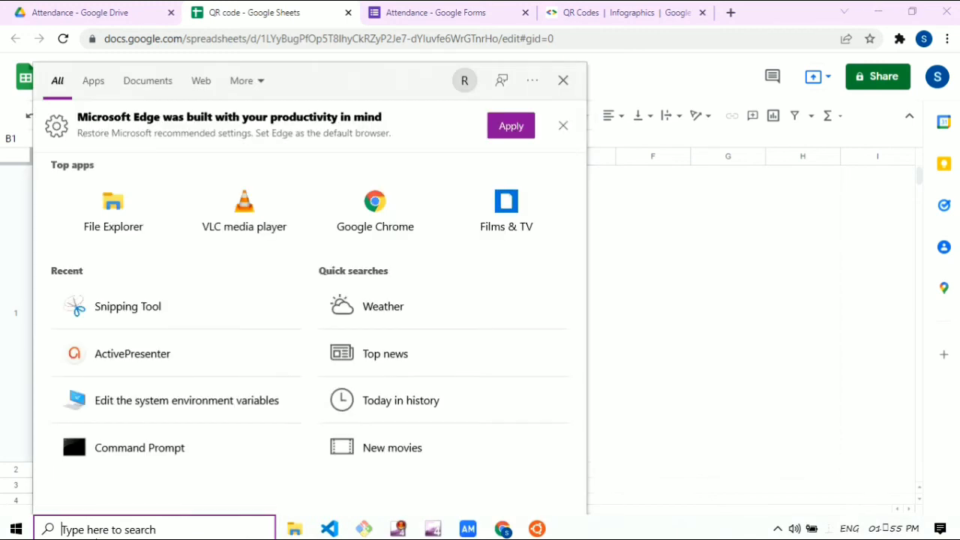
{"action": "type", "text": "snii"}
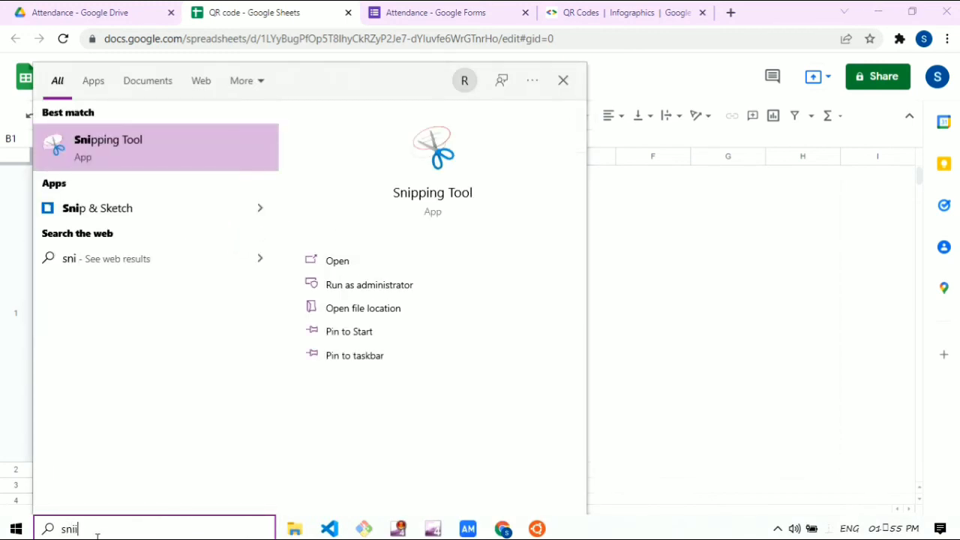
{"action": "key", "text": "BackSpace"}
{"action": "left_click", "coordinate": [103, 176]}
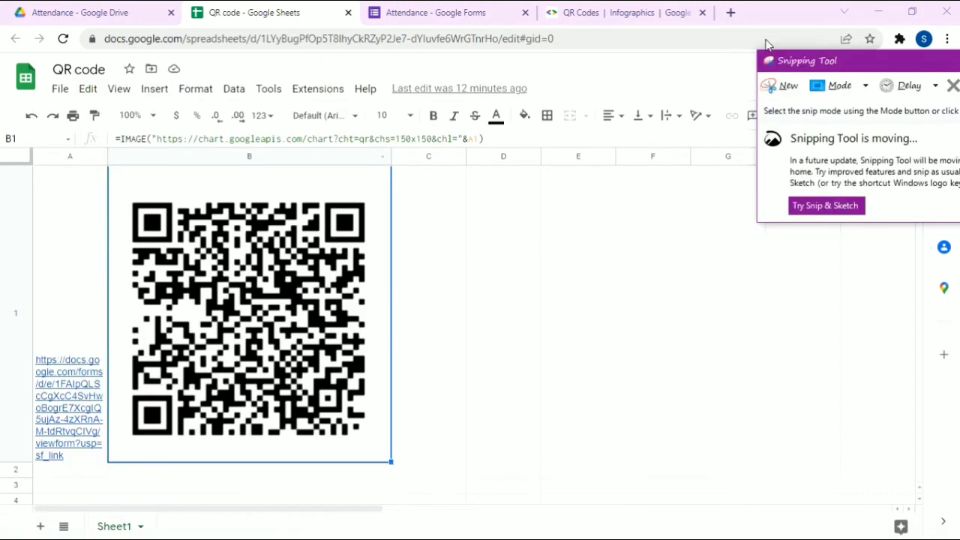
{"action": "left_click", "coordinate": [786, 86]}
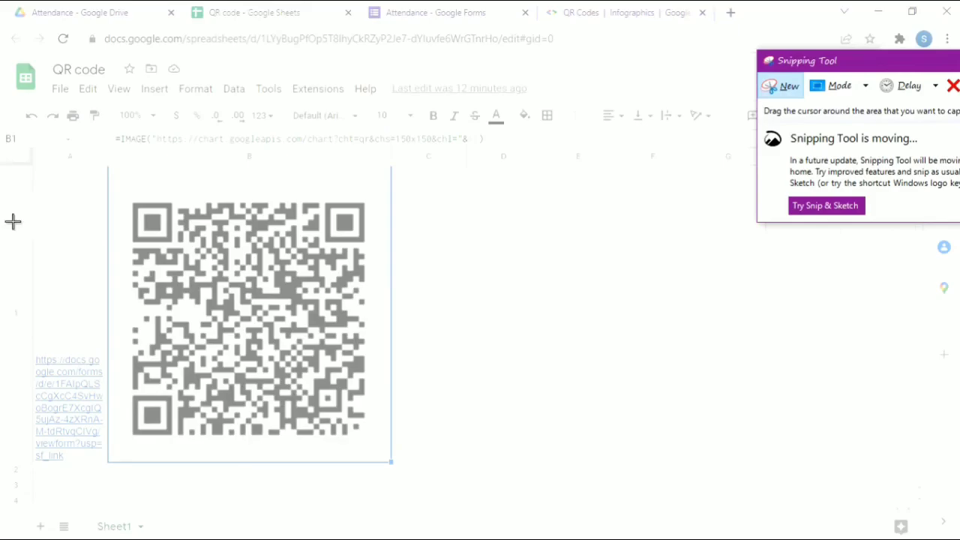
{"action": "left_click_drag", "start_coordinate": [123, 182], "coordinate": [379, 453]}
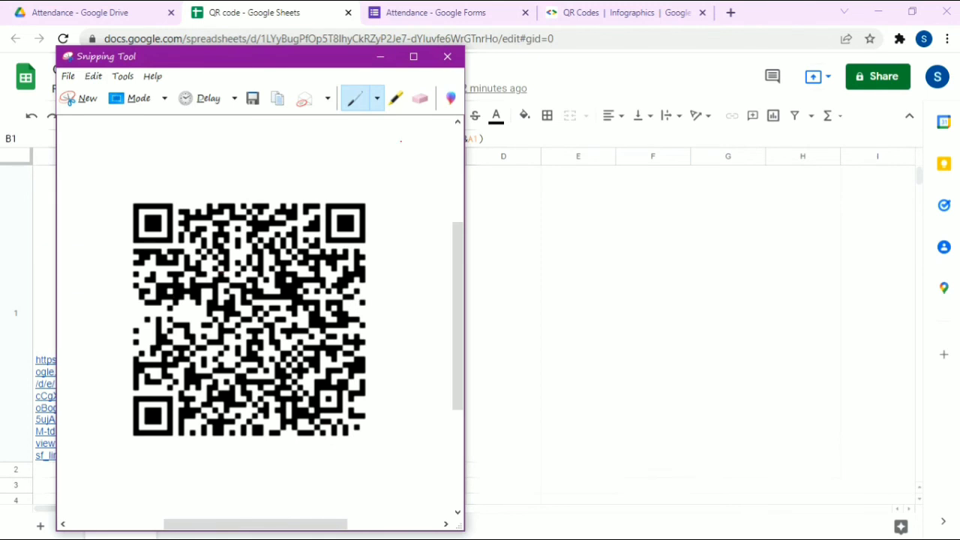
{"action": "left_click", "coordinate": [731, 12]}
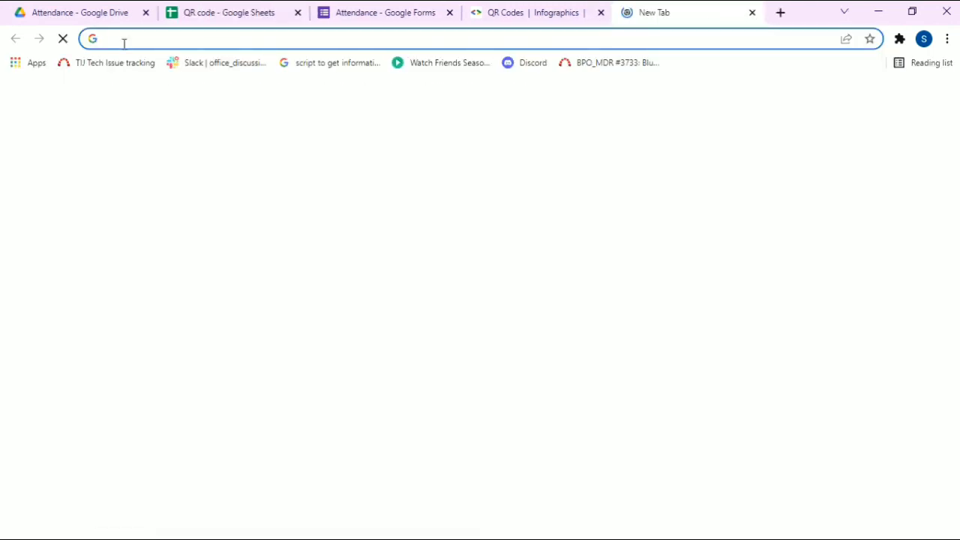
- Go to facebook.com and open a recent Messenger conversation
{"action": "type", "text": "facebook.com"}
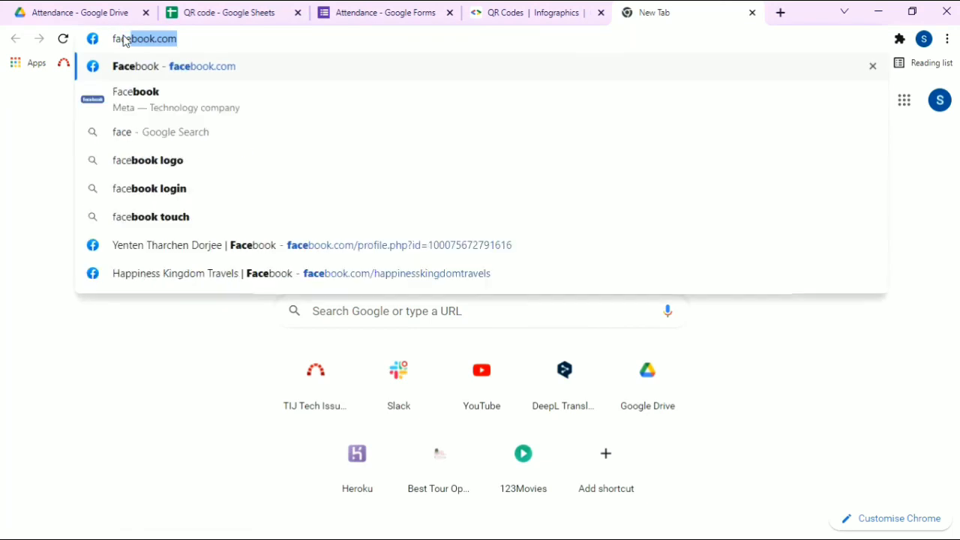
{"action": "key", "text": "Return"}
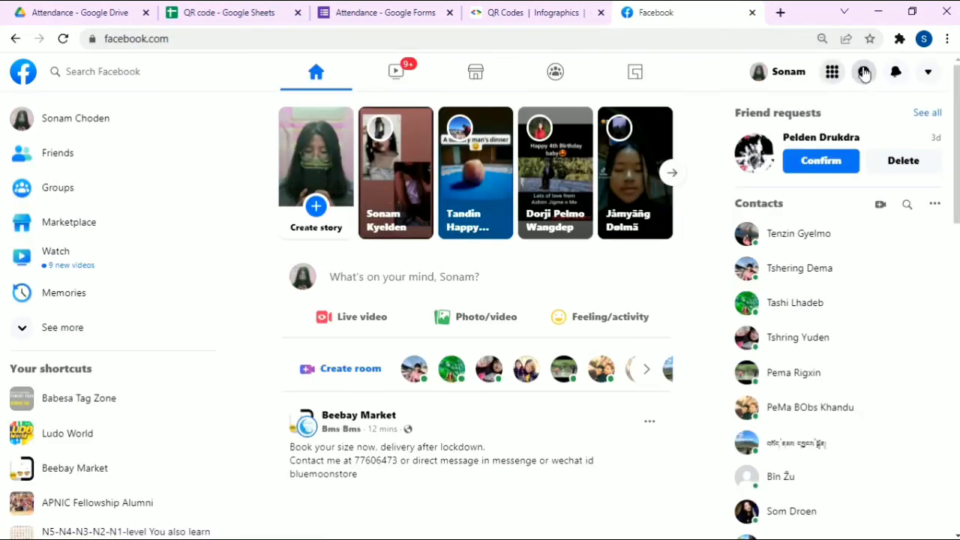
{"action": "left_click", "coordinate": [865, 72]}
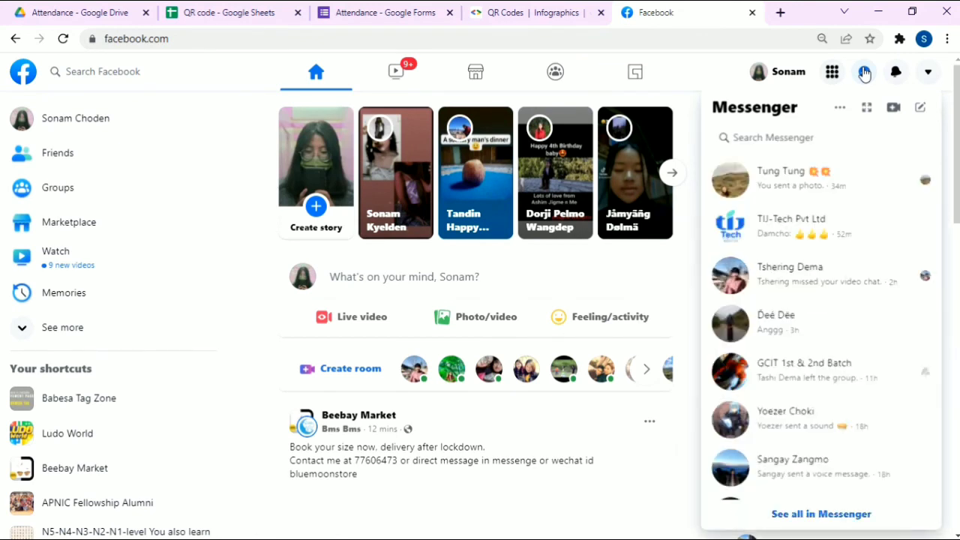
{"action": "left_click", "coordinate": [796, 238]}
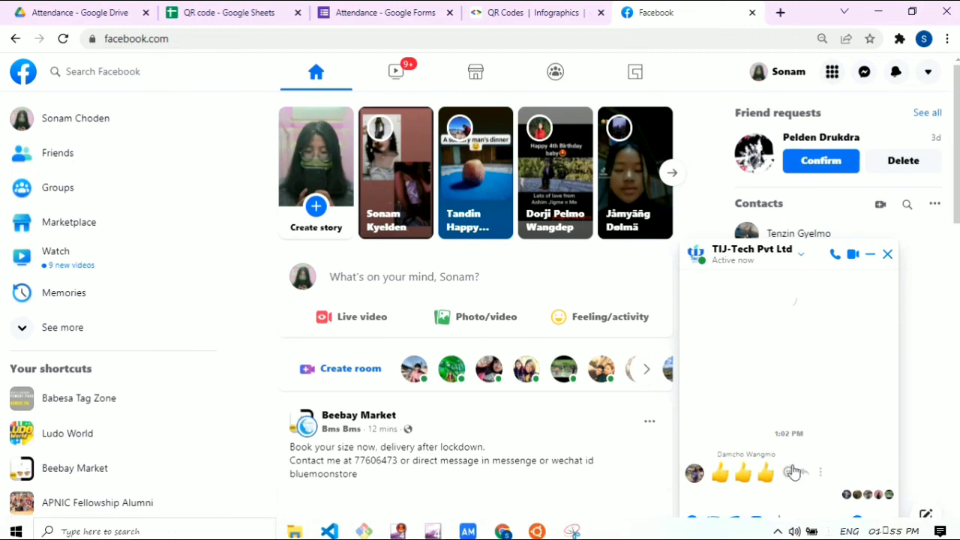
- Paste and send the QR code snip in the chat, then view it full size
{"action": "left_click", "coordinate": [796, 522]}
{"action": "key", "text": "ctrl+v"}
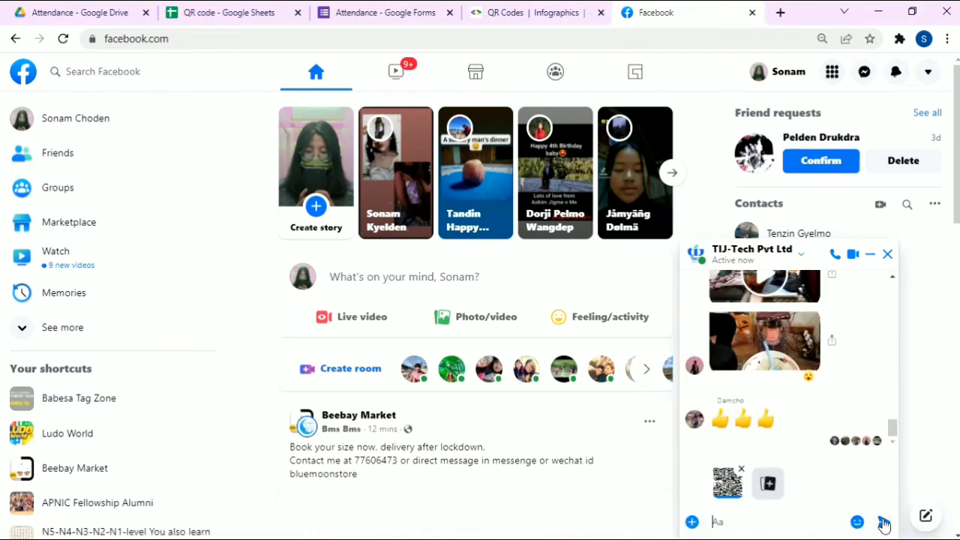
{"action": "left_click", "coordinate": [883, 524]}
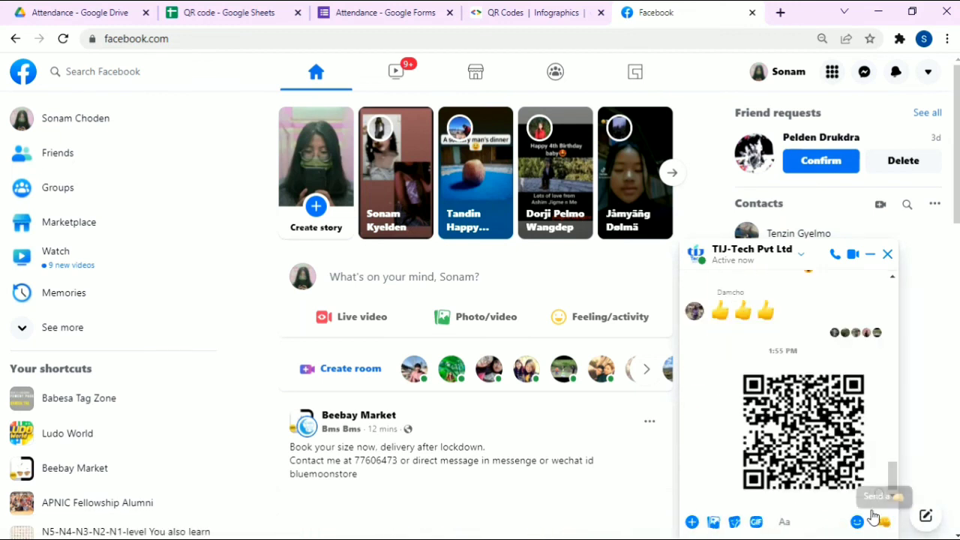
{"action": "left_click", "coordinate": [811, 442]}
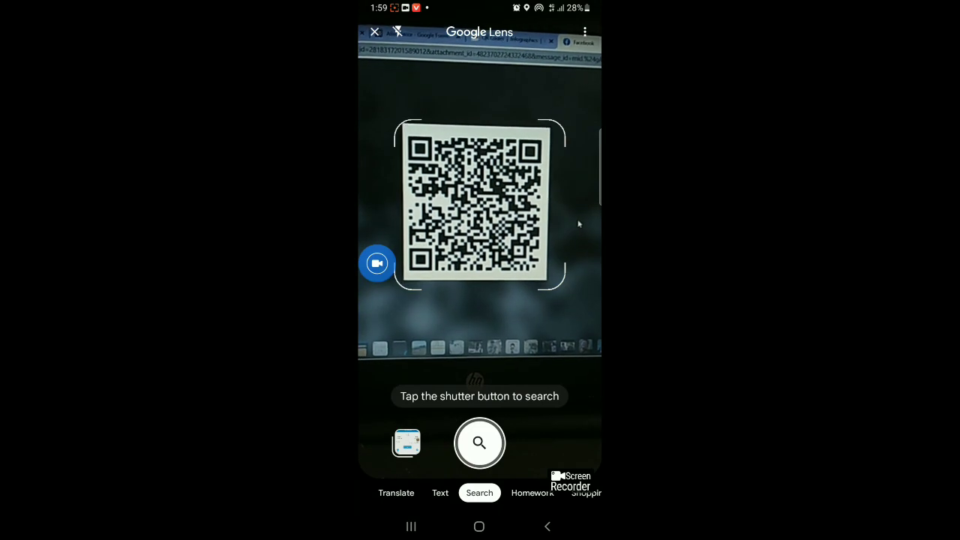
- Scan the QR code with Google Lens and open the Attendance form link
{"action": "left_click", "coordinate": [480, 442]}
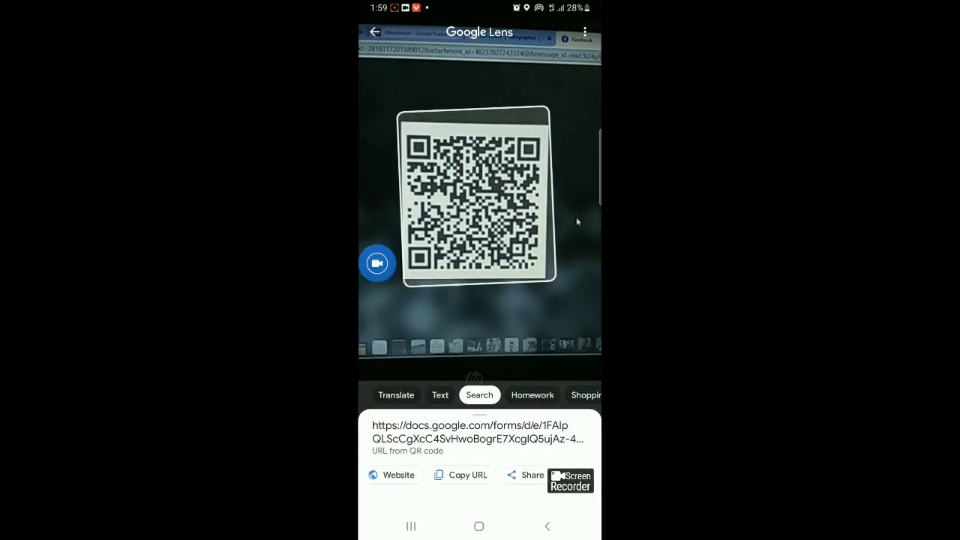
{"action": "left_click", "coordinate": [391, 475]}
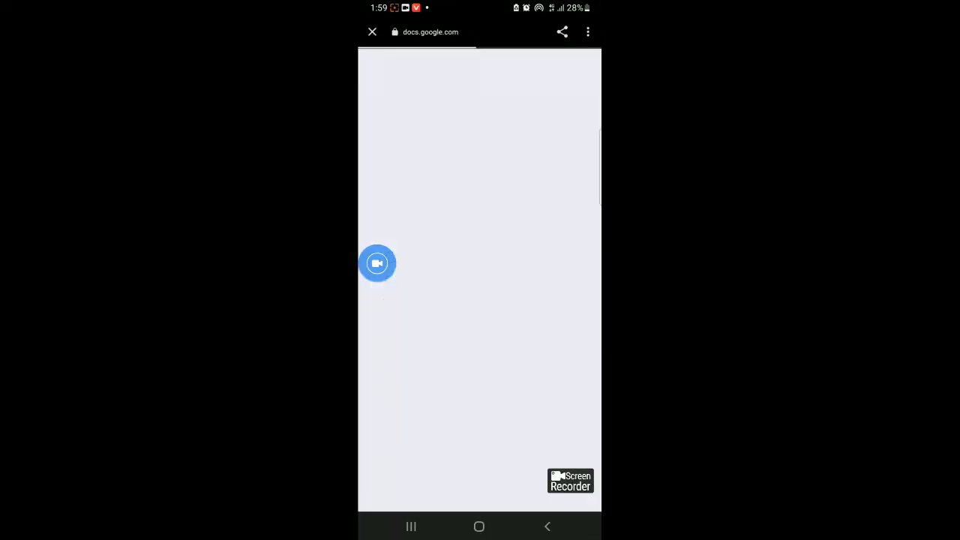
{"action": "left_click_drag", "start_coordinate": [377, 262], "coordinate": [550, 132]}
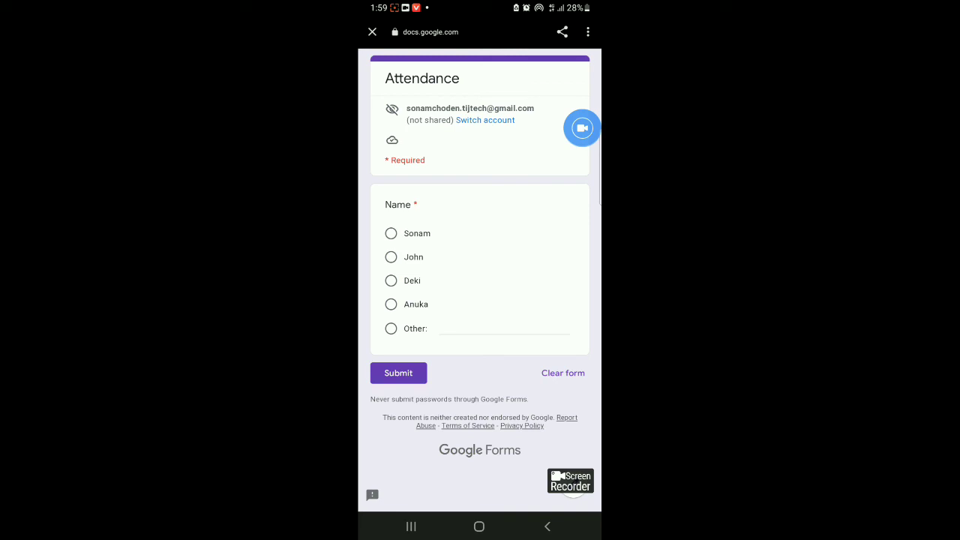
- Mark the first listed name as attending and submit the response
{"action": "left_click", "coordinate": [391, 233]}
{"action": "left_click", "coordinate": [398, 372]}
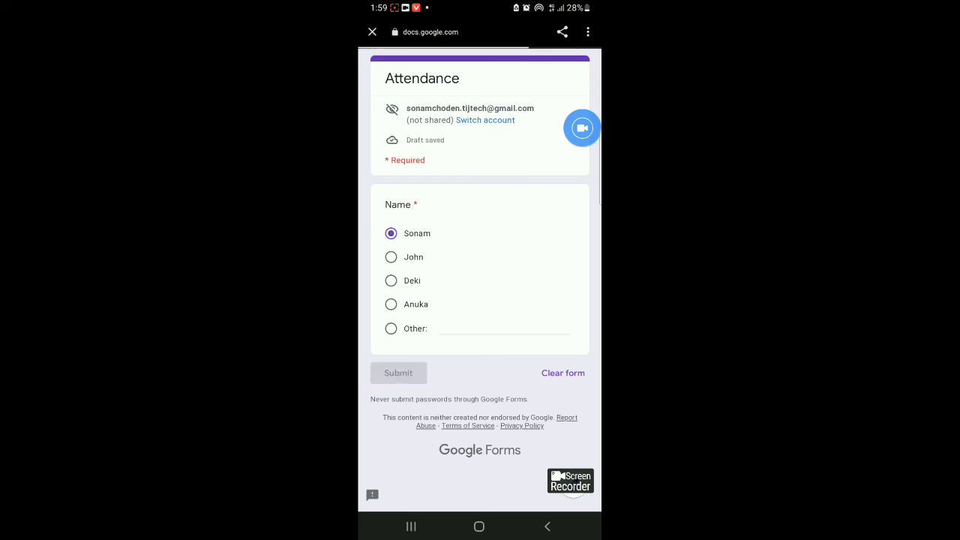
{"action": "left_click", "coordinate": [583, 128]}
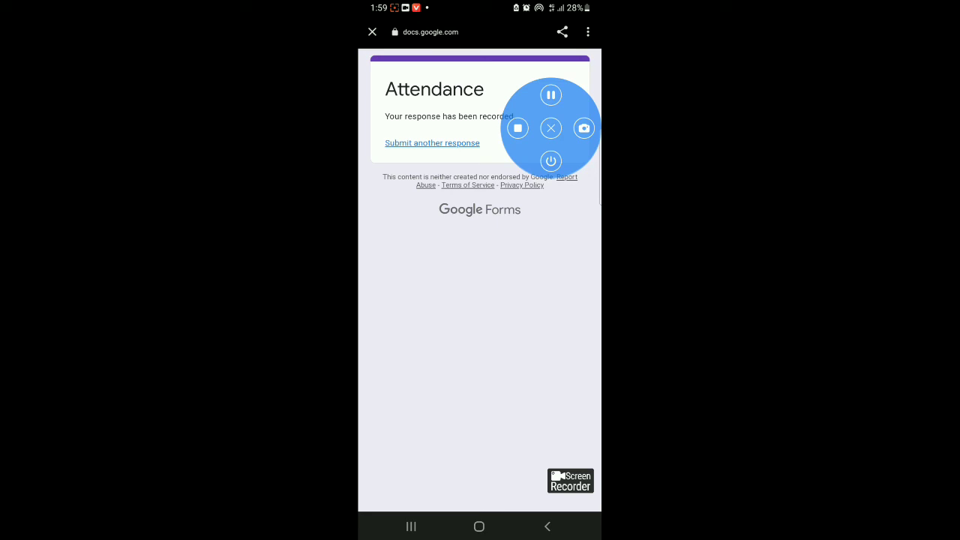
{"action": "left_click", "coordinate": [517, 128]}
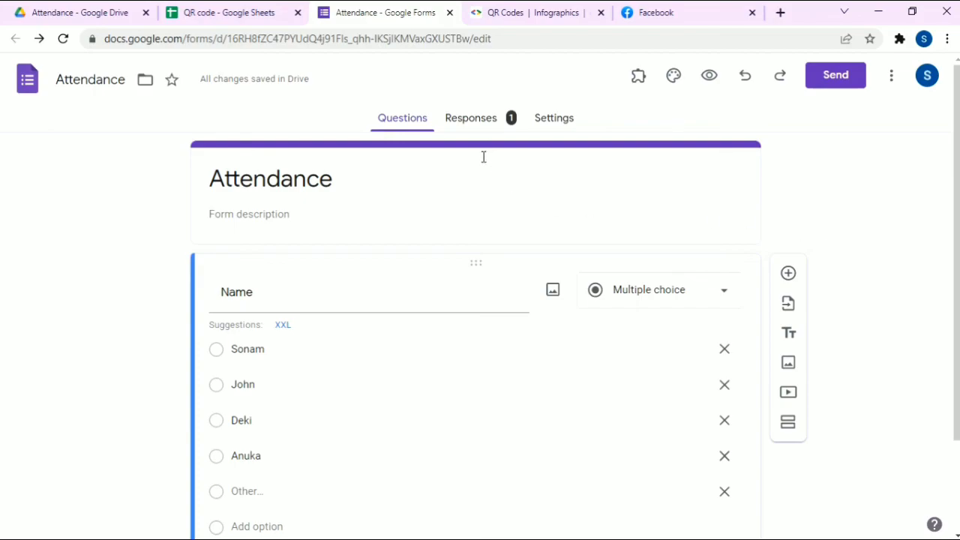
- Link the form's responses to a newly created Attendance (Responses) spreadsheet
{"action": "left_click", "coordinate": [467, 120]}
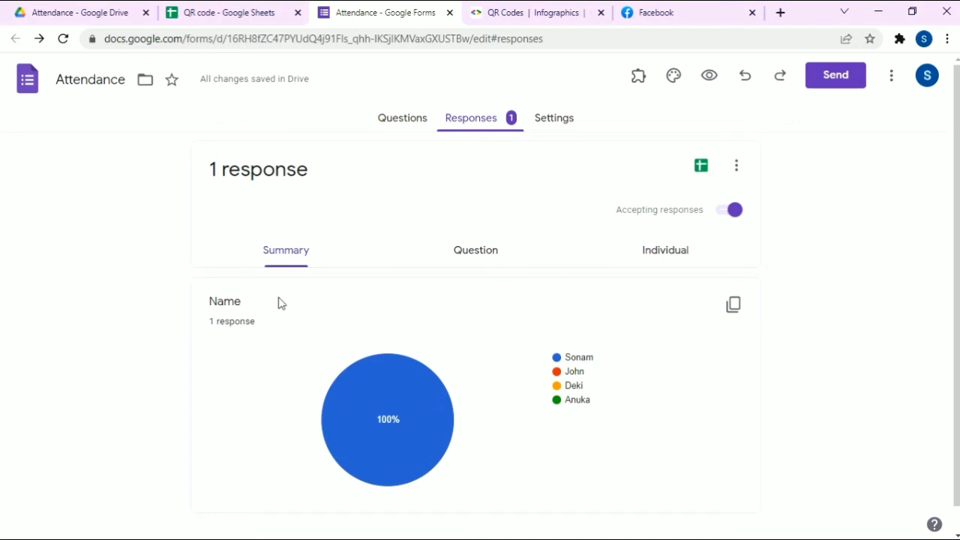
{"action": "left_click", "coordinate": [701, 169]}
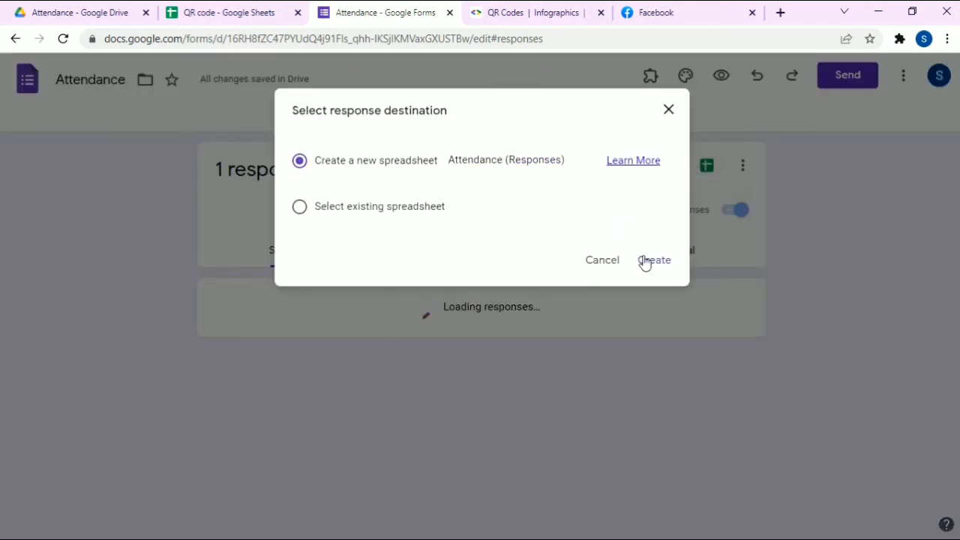
{"action": "left_click", "coordinate": [651, 261]}
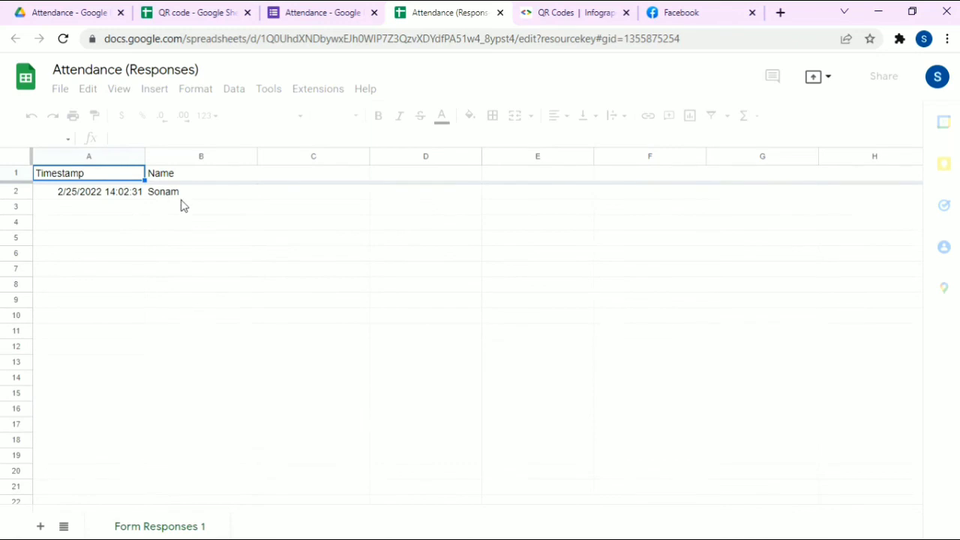
- Check the submission timestamp in A2, then reload the Attendance folder in Google Drive
{"action": "left_click", "coordinate": [105, 200]}
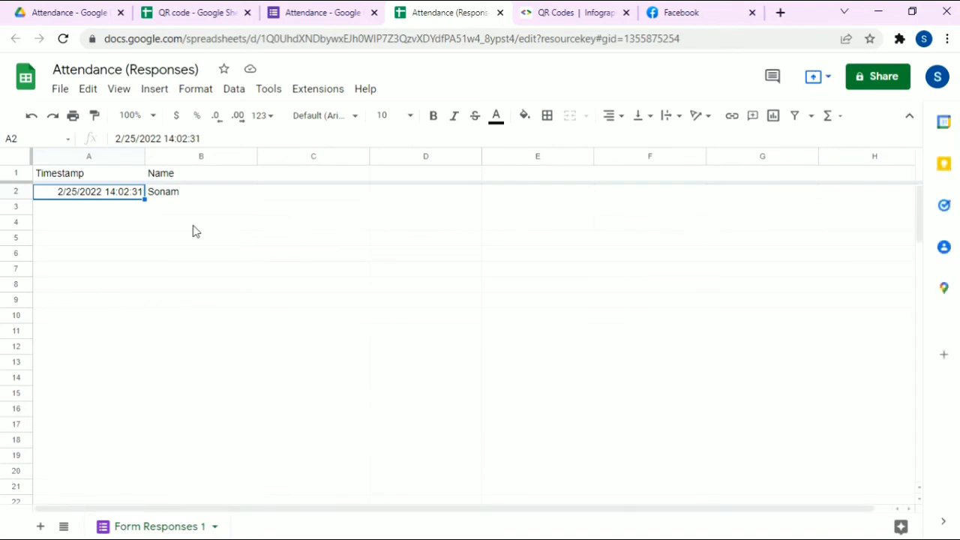
{"action": "left_click", "coordinate": [69, 8]}
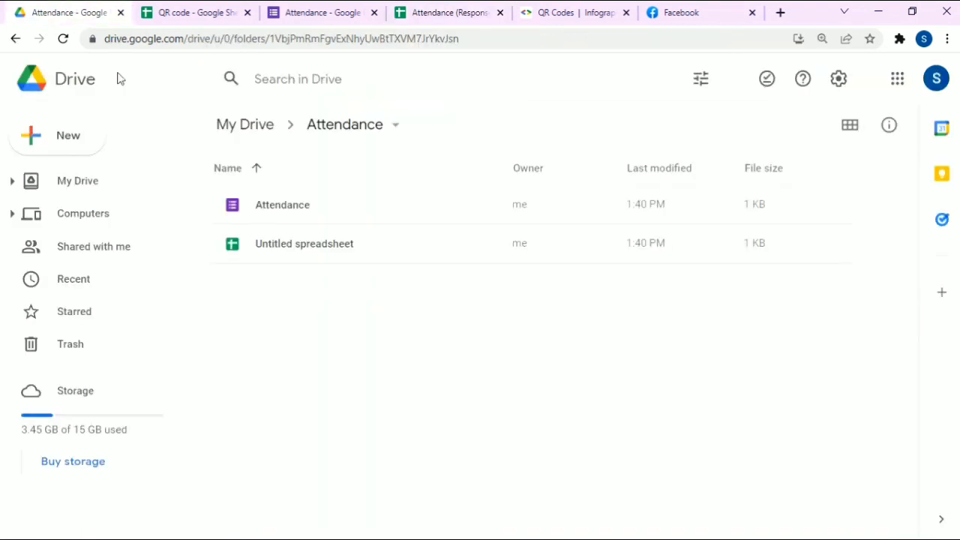
{"action": "left_click", "coordinate": [63, 38]}
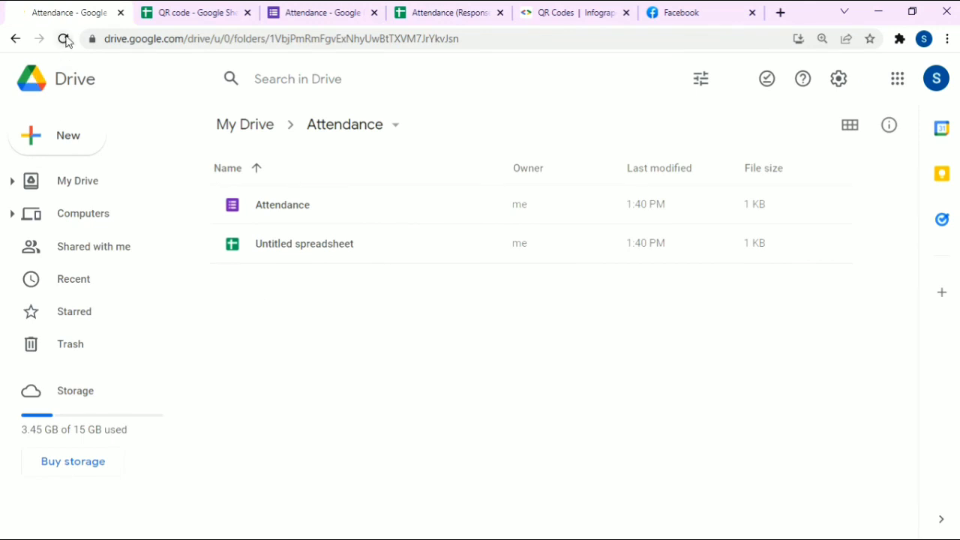